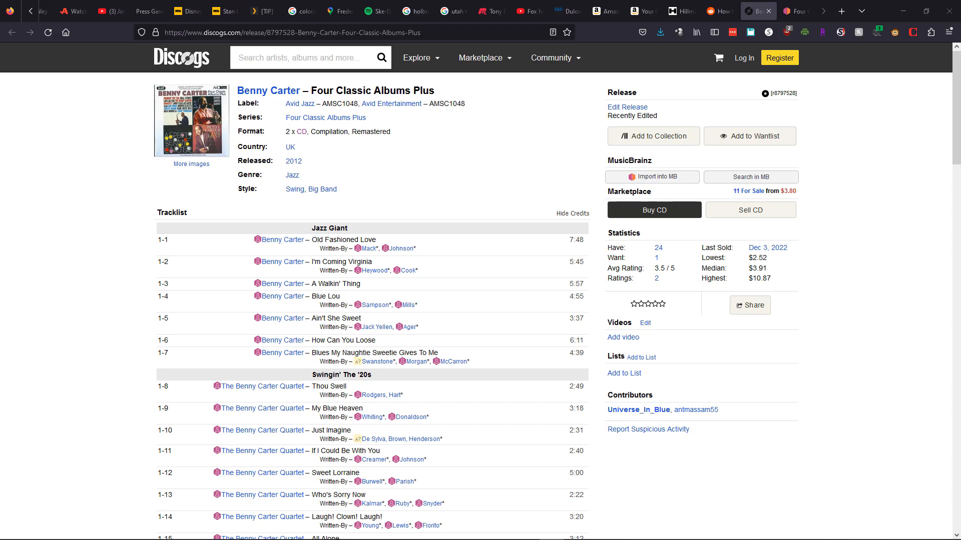
Step: Review the Reddit post about finding a release by catalog number or barcode, including the replies beneath it
{"action": "left_click", "coordinate": [716, 12]}
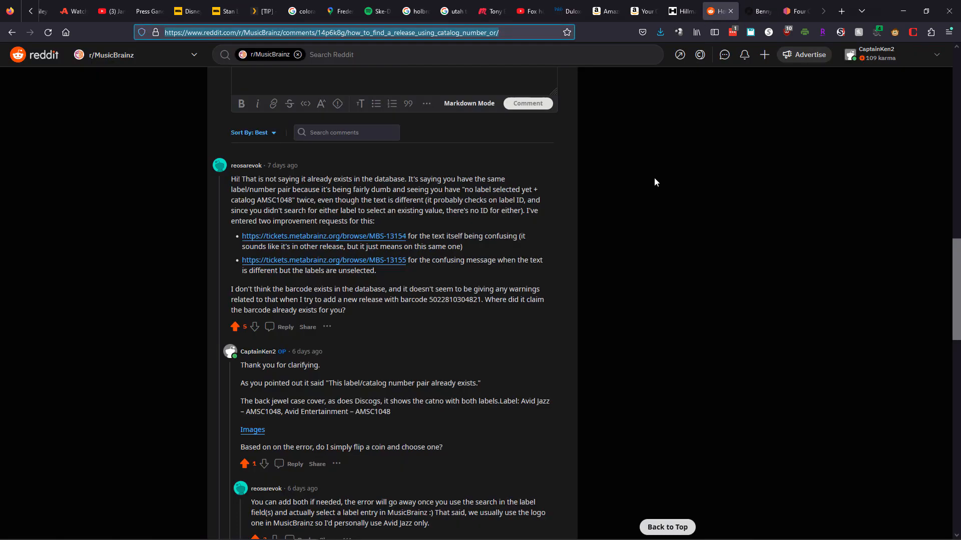
{"action": "scroll", "coordinate": [655, 178], "scroll_direction": "up", "scroll_amount": 15}
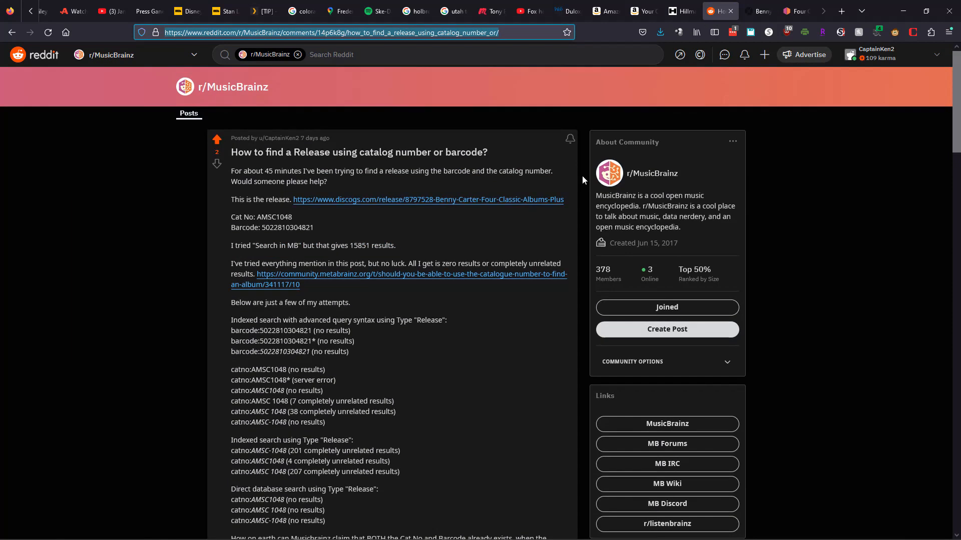
{"action": "scroll", "coordinate": [418, 187], "scroll_direction": "down", "scroll_amount": 15}
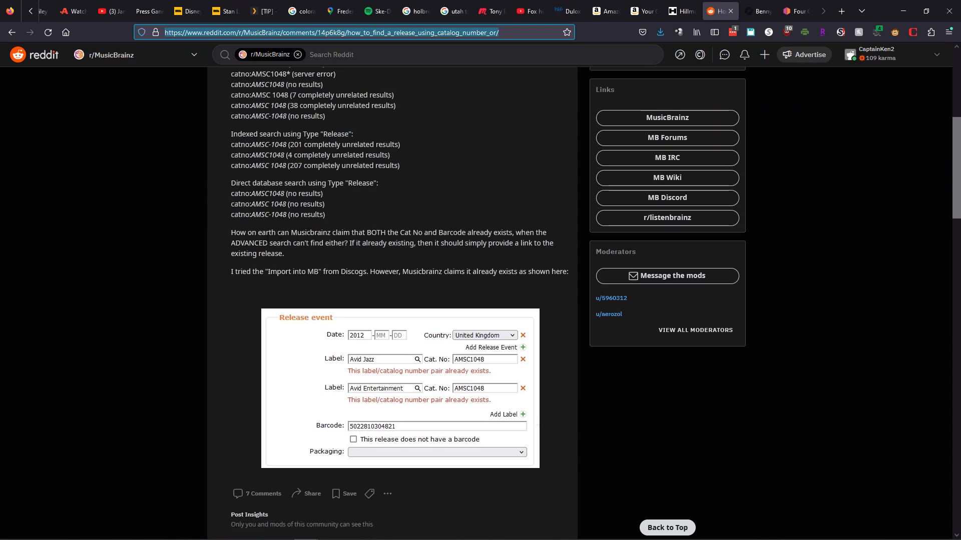
{"action": "scroll", "coordinate": [208, 253], "scroll_direction": "down", "scroll_amount": 5}
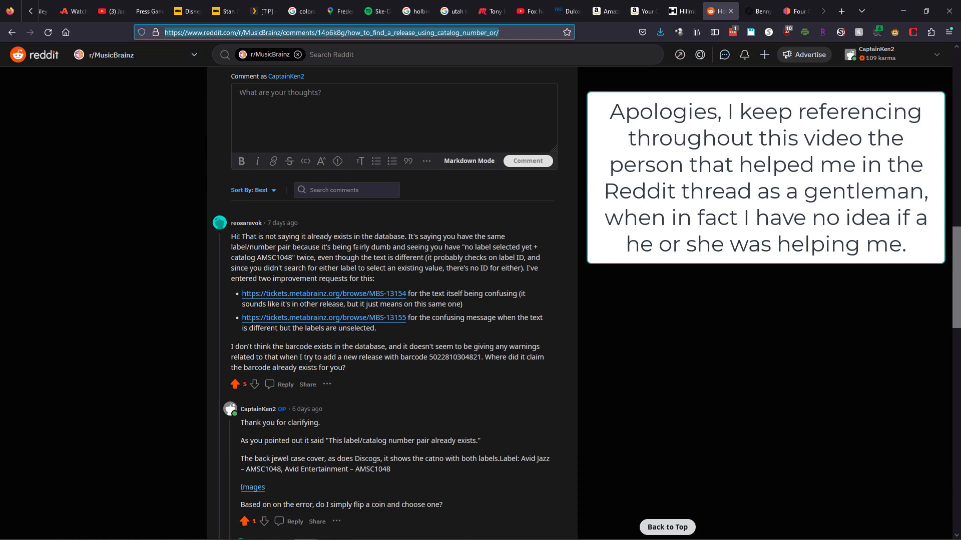
{"action": "scroll", "coordinate": [391, 301], "scroll_direction": "down", "scroll_amount": 6}
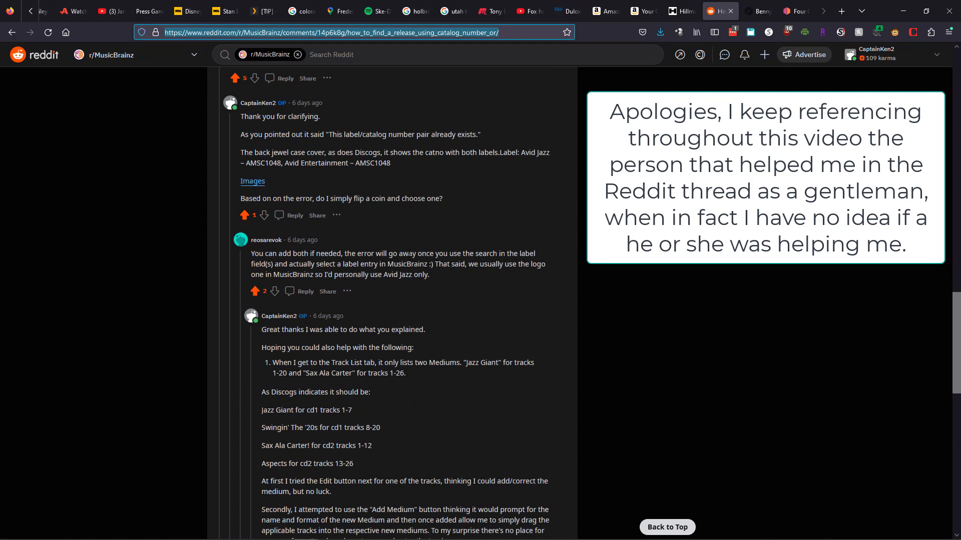
{"action": "scroll", "coordinate": [491, 260], "scroll_direction": "down", "scroll_amount": 12}
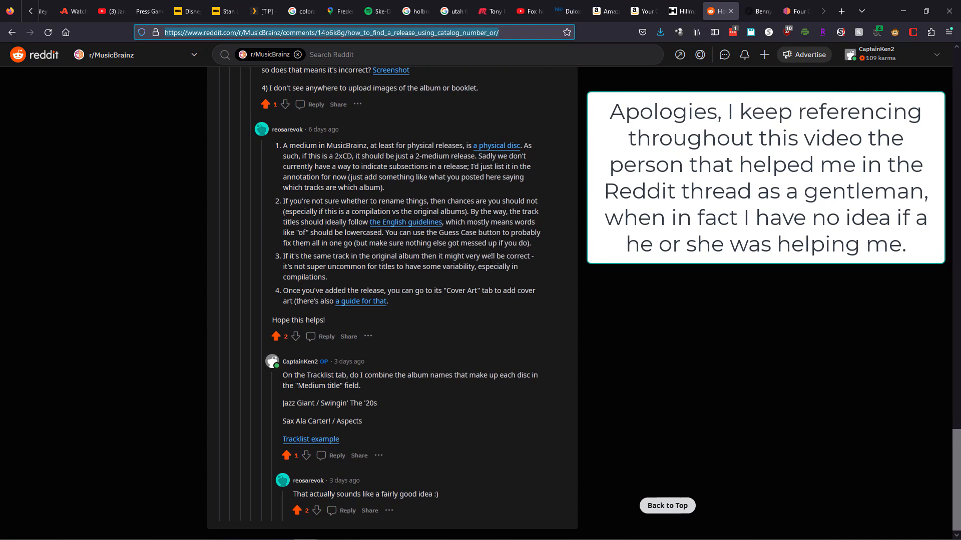
{"action": "scroll", "coordinate": [480, 275], "scroll_direction": "up", "scroll_amount": 20}
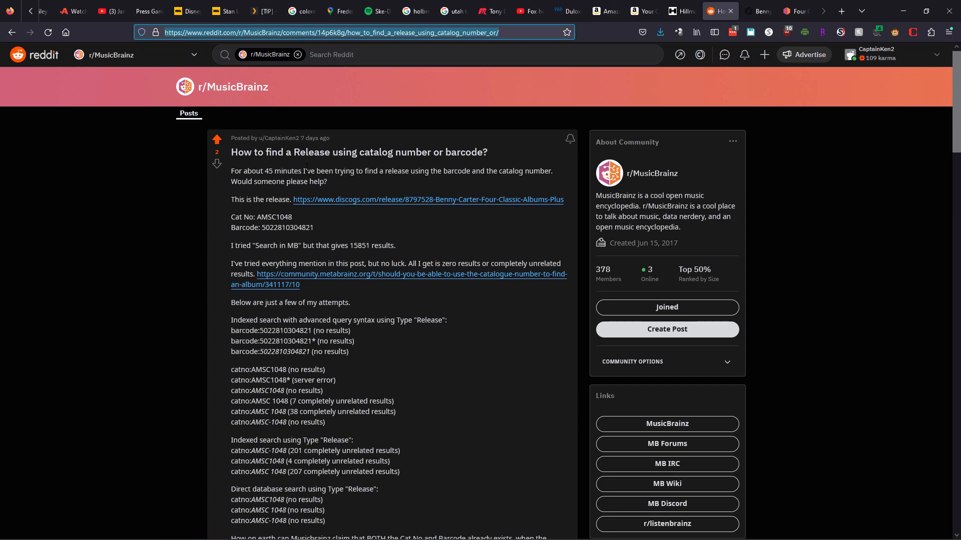
Step: Import the Four Classic Albums Plus release from Discogs into MusicBrainz and set its language to English
{"action": "left_click", "coordinate": [758, 13]}
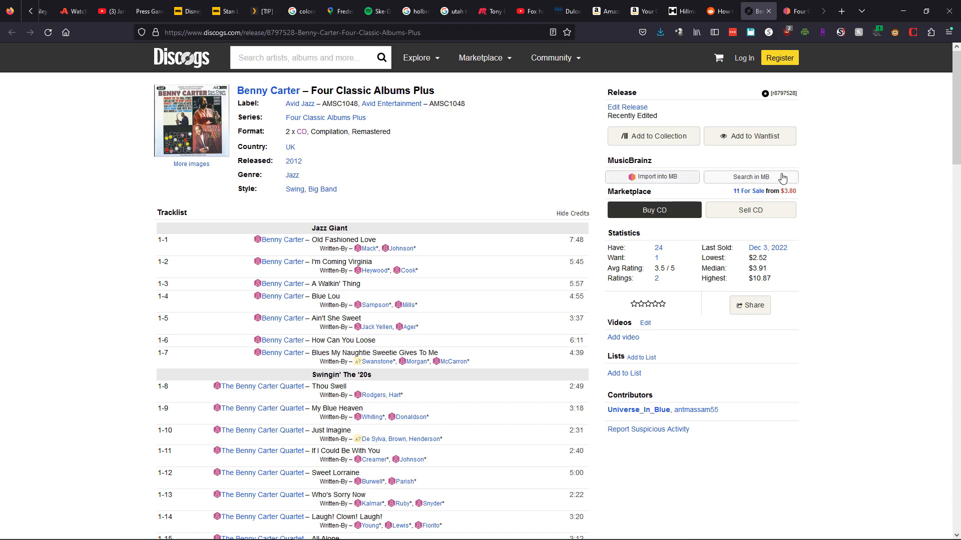
{"action": "left_click", "coordinate": [655, 177]}
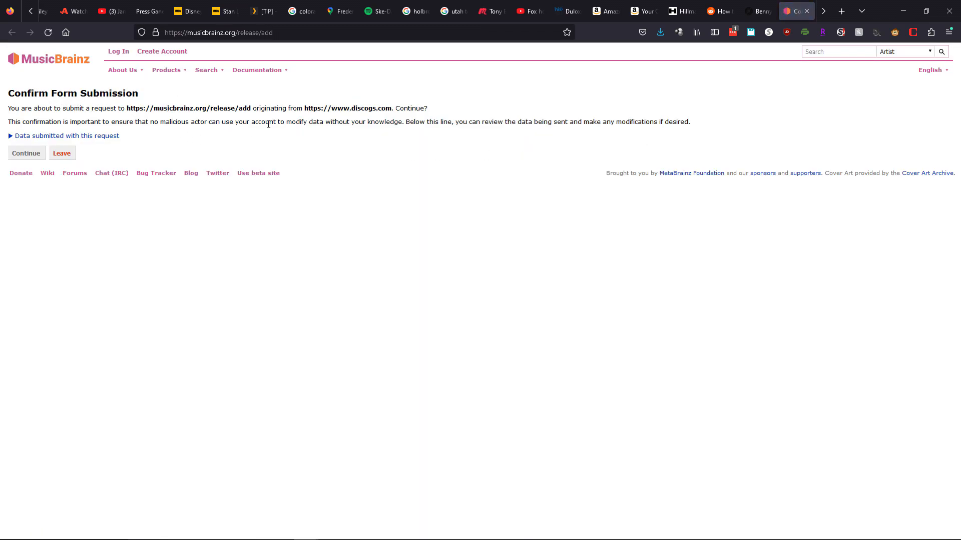
{"action": "left_click", "coordinate": [30, 154]}
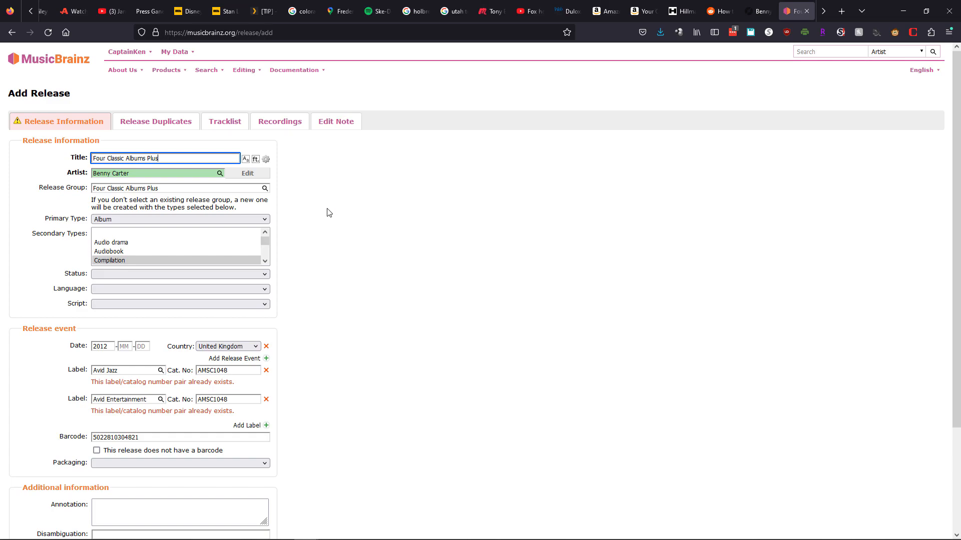
{"action": "left_click", "coordinate": [265, 290]}
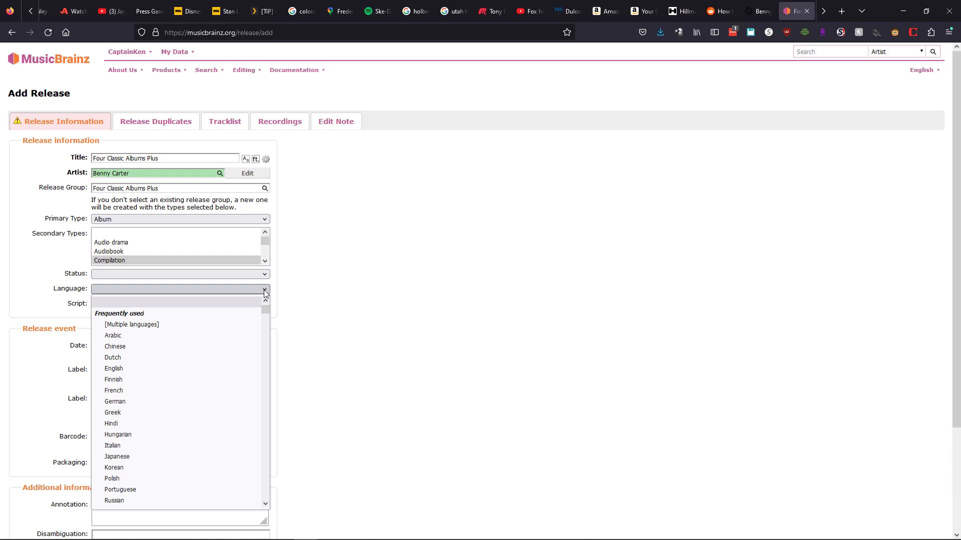
{"action": "left_click", "coordinate": [122, 373]}
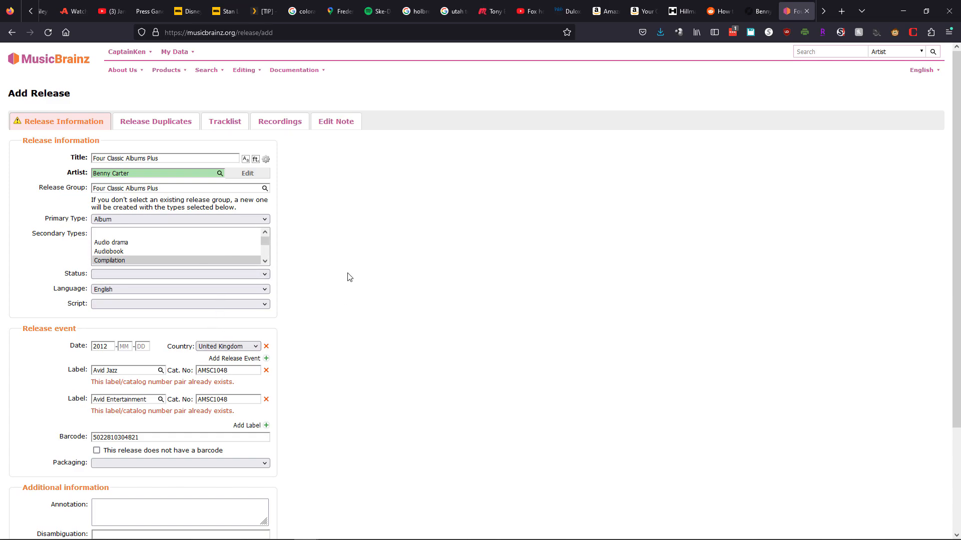
Step: Link the two release labels to the existing MusicBrainz entries Avid Jazz and Avid Entertainment
{"action": "scroll", "coordinate": [347, 276], "scroll_direction": "down", "scroll_amount": 2}
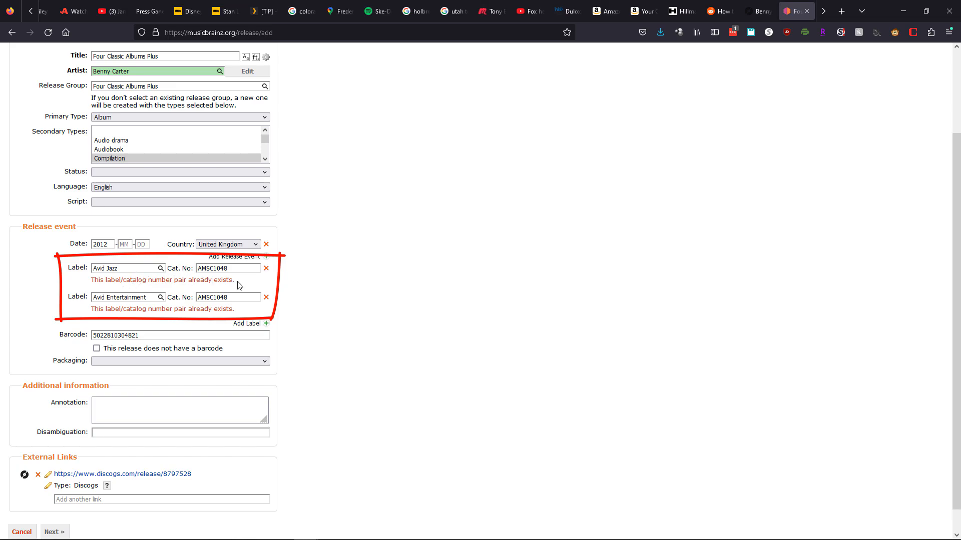
{"action": "left_click_drag", "start_coordinate": [92, 281], "coordinate": [233, 280]}
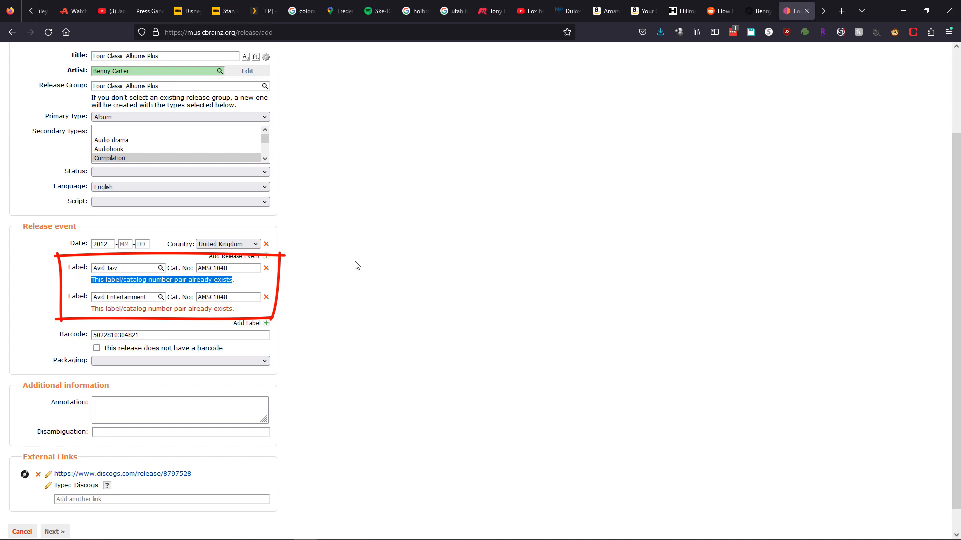
{"action": "left_click", "coordinate": [357, 264]}
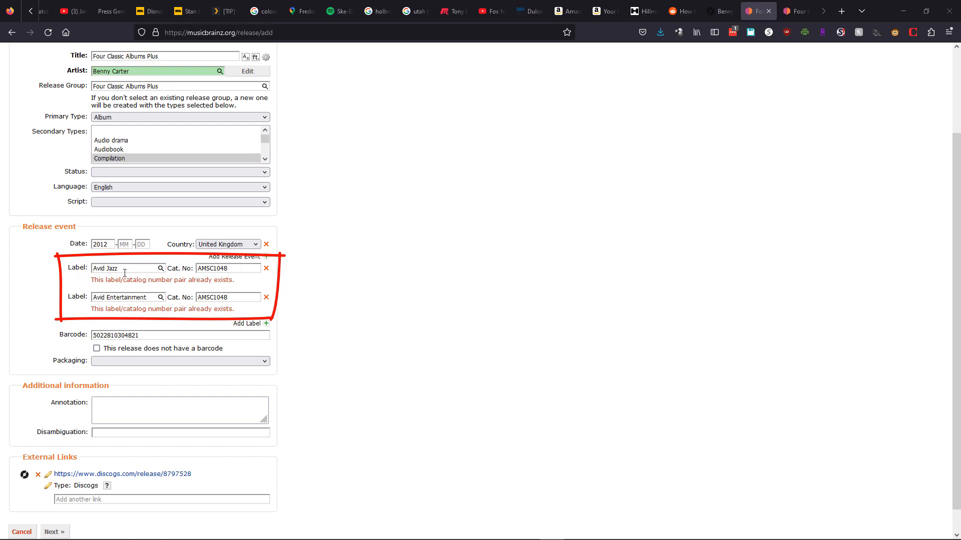
{"action": "left_click", "coordinate": [161, 269]}
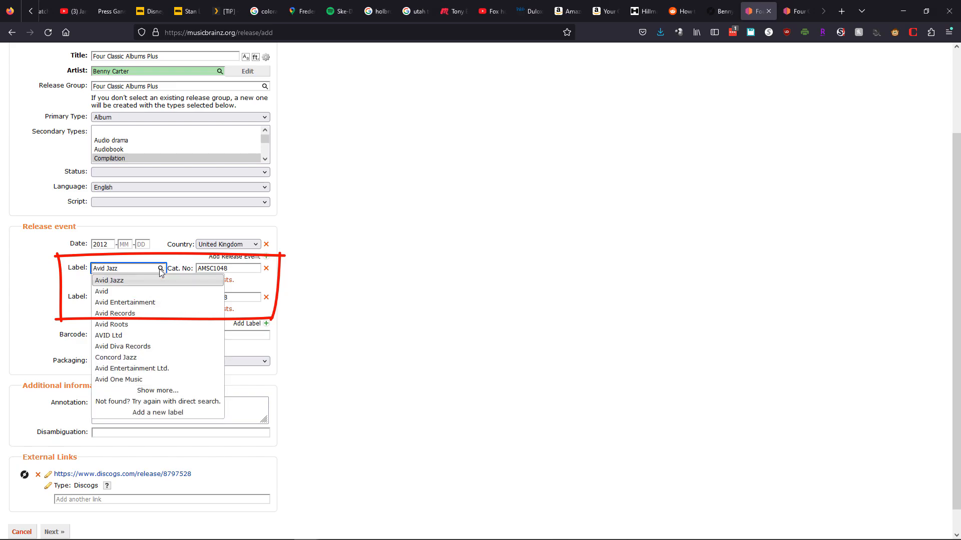
{"action": "left_click", "coordinate": [125, 281]}
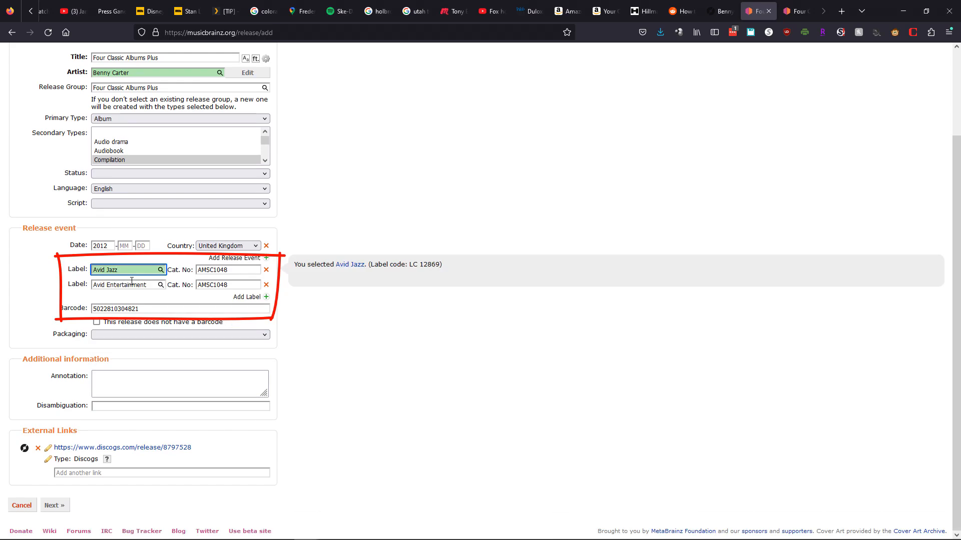
{"action": "left_click", "coordinate": [161, 285]}
{"action": "left_click", "coordinate": [152, 298]}
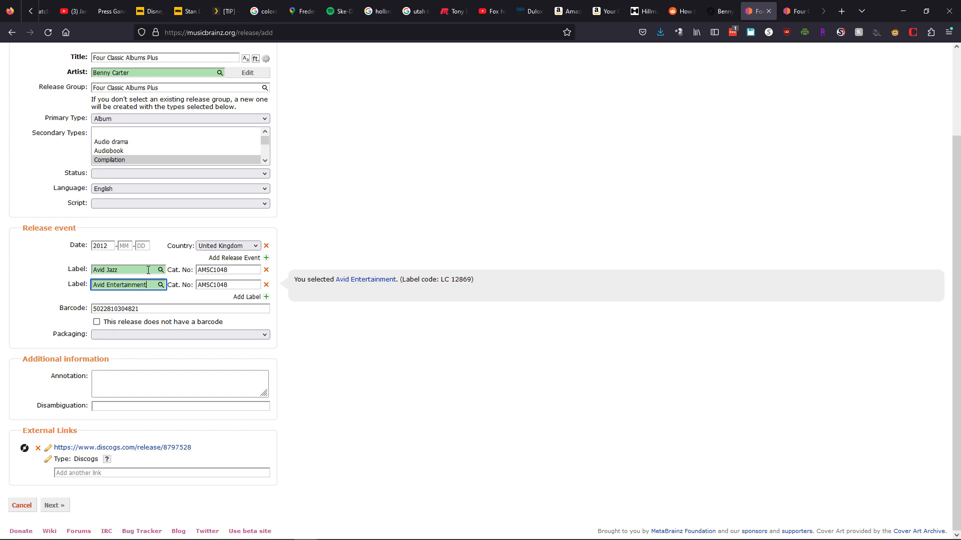
Step: Check the label logos on the back cover image back.png, and remove the Avid Entertainment label from the release
{"action": "key", "text": "alt+Tab"}
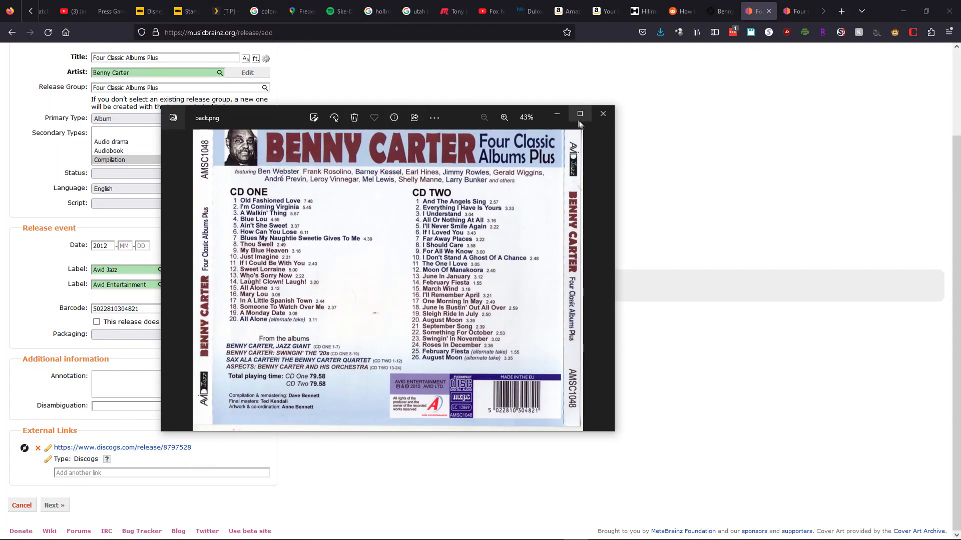
{"action": "left_click", "coordinate": [579, 114]}
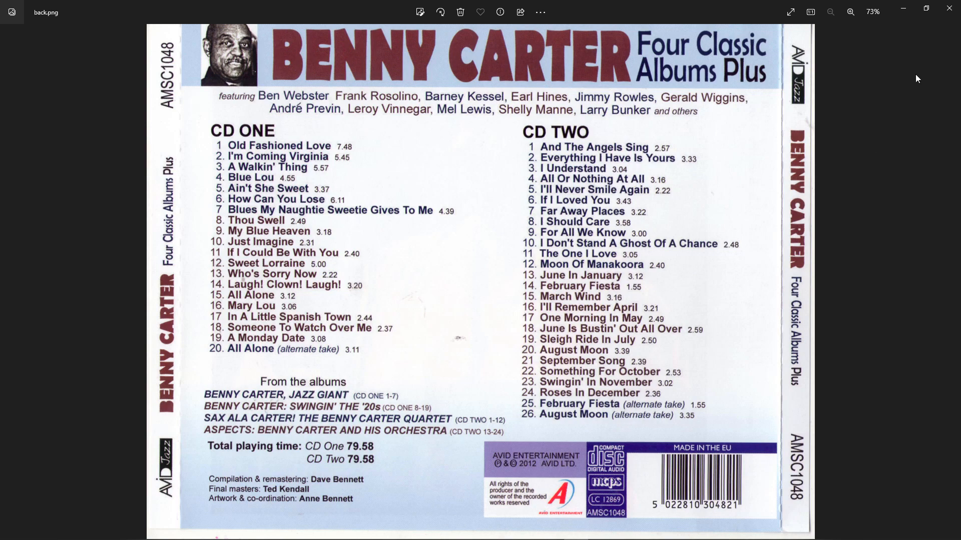
{"action": "left_click", "coordinate": [926, 8]}
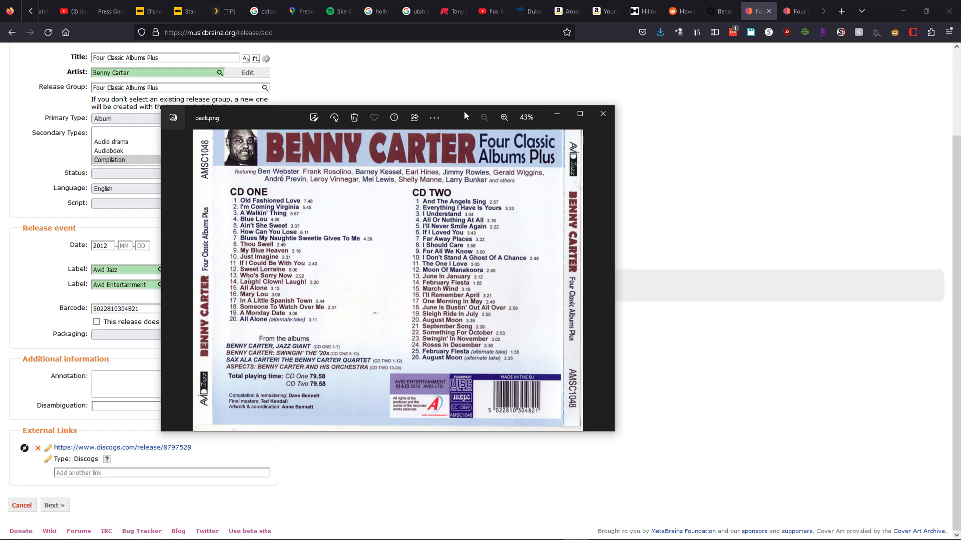
{"action": "left_click", "coordinate": [603, 113]}
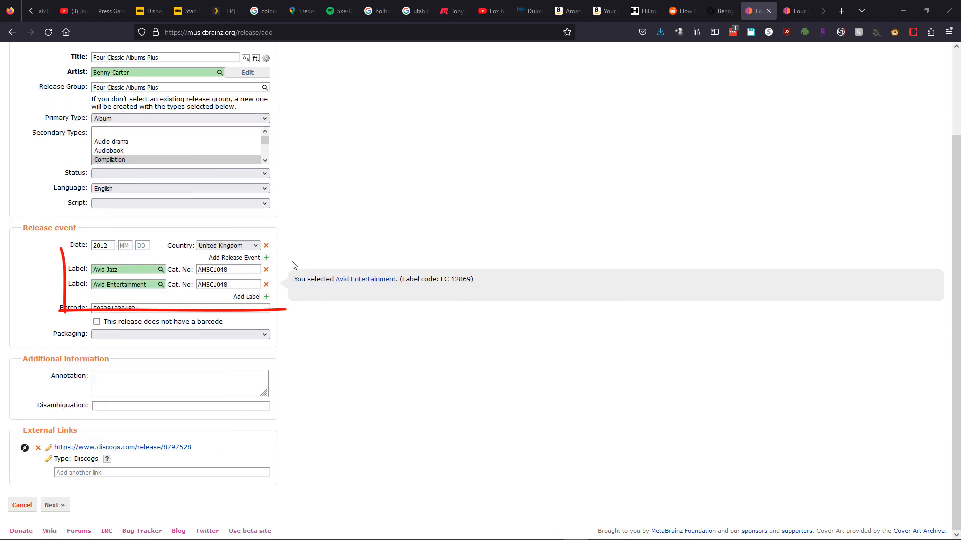
{"action": "left_click", "coordinate": [265, 286]}
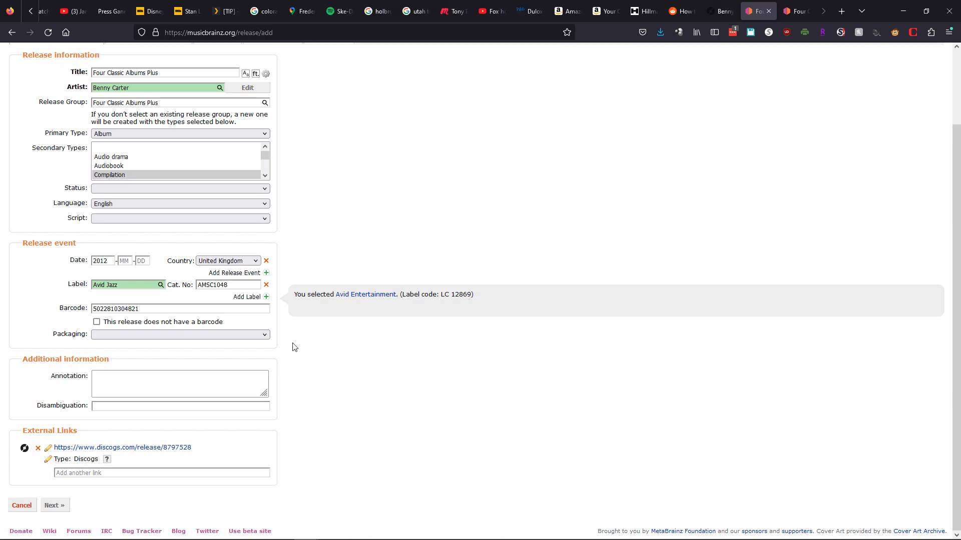
Step: Copy the full Notes text from the Discogs release page into the release's annotation and enlarge the annotation box
{"action": "left_click", "coordinate": [133, 378]}
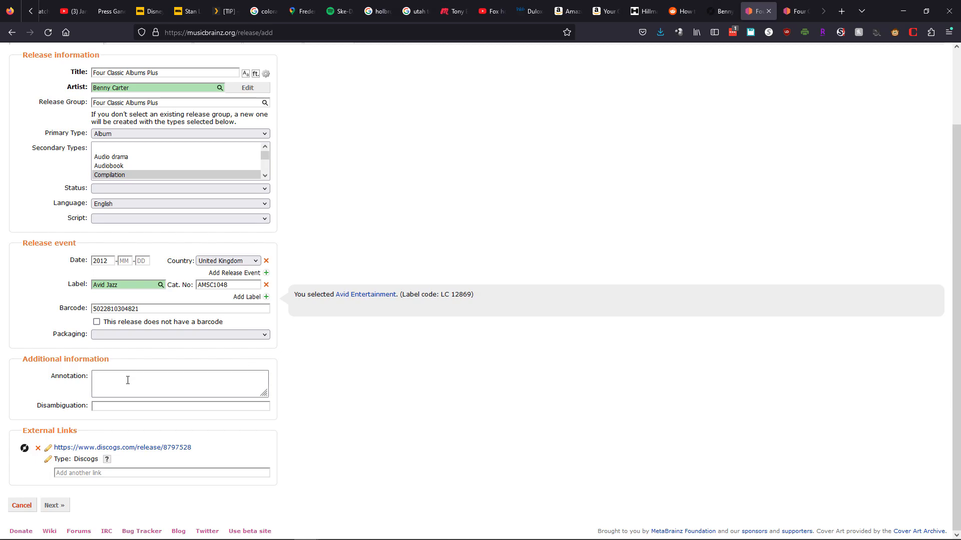
{"action": "left_click", "coordinate": [128, 381]}
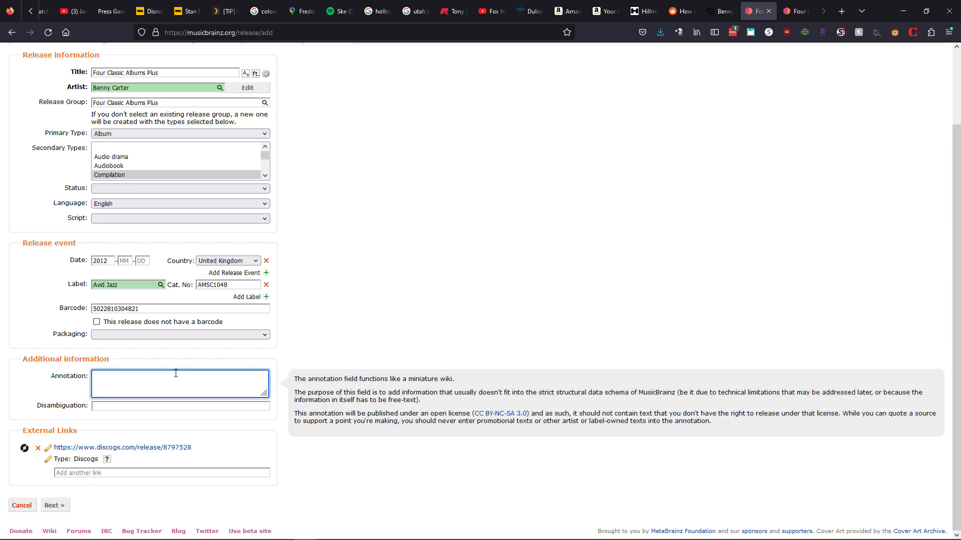
{"action": "left_click", "coordinate": [716, 10]}
{"action": "scroll", "coordinate": [375, 208], "scroll_direction": "down", "scroll_amount": 20}
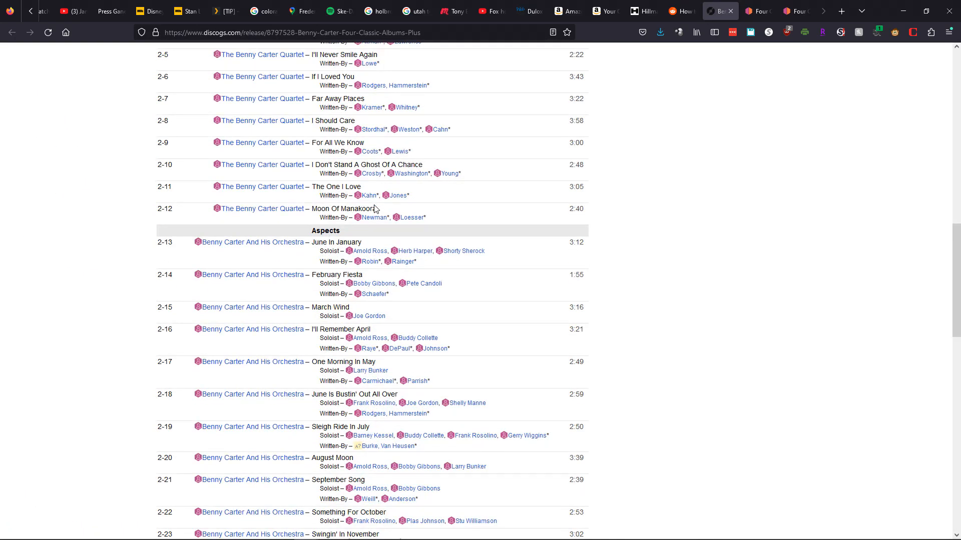
{"action": "scroll", "coordinate": [375, 208], "scroll_direction": "down", "scroll_amount": 10}
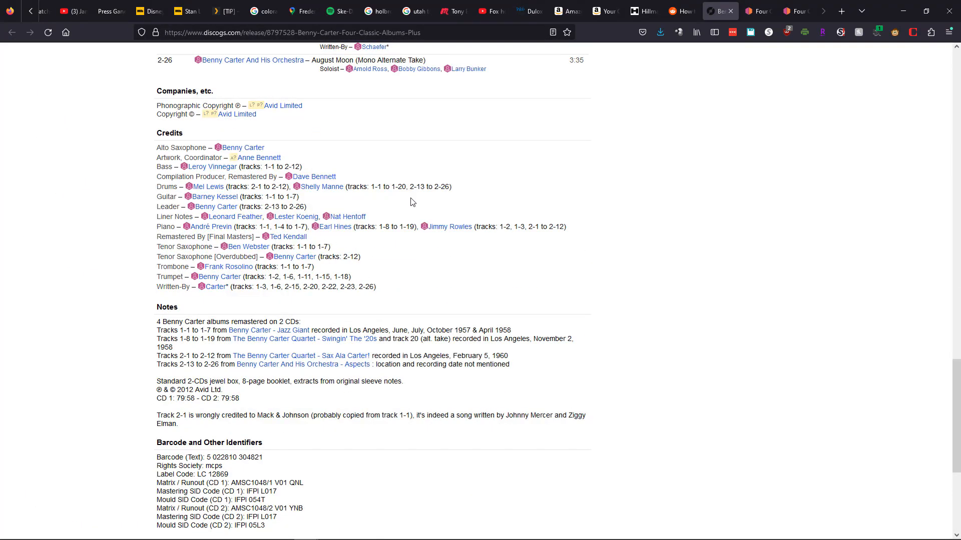
{"action": "scroll", "coordinate": [412, 201], "scroll_direction": "down", "scroll_amount": 2}
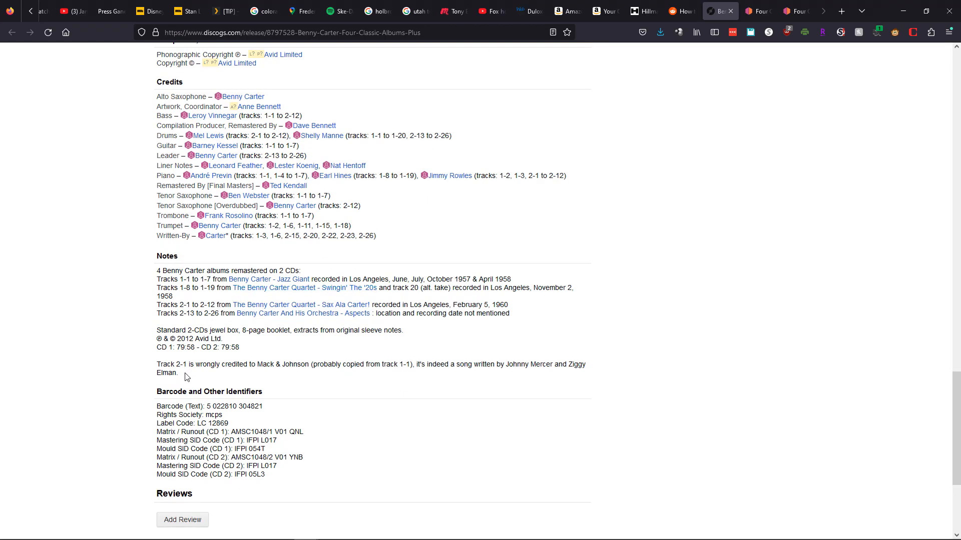
{"action": "left_click_drag", "start_coordinate": [179, 375], "coordinate": [164, 271]}
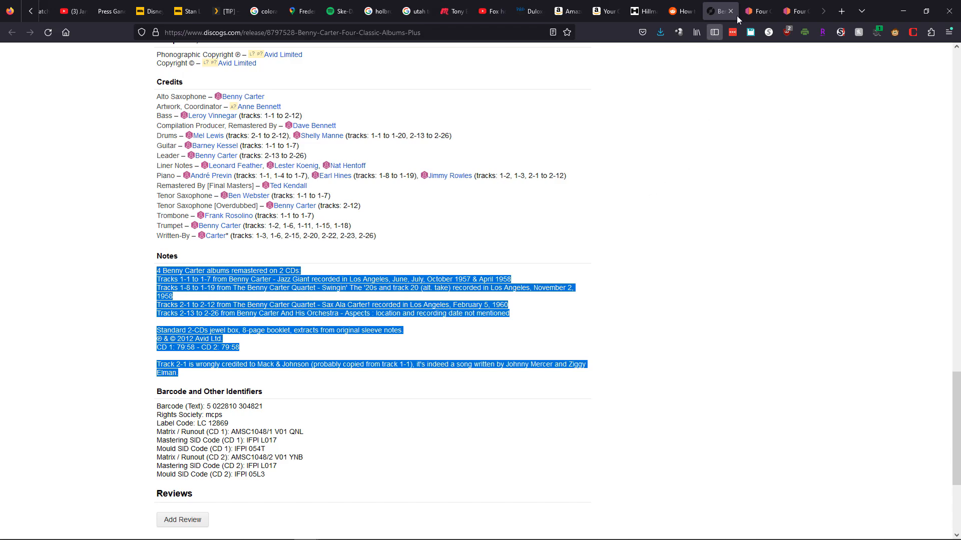
{"action": "left_click", "coordinate": [757, 11]}
{"action": "type", "text": "Track 2-1 is wrongly credited to Mack & Johnson (probably copied from track 1-1), it's indeed a song written by Johnny Mercer and Ziggy Elman."}
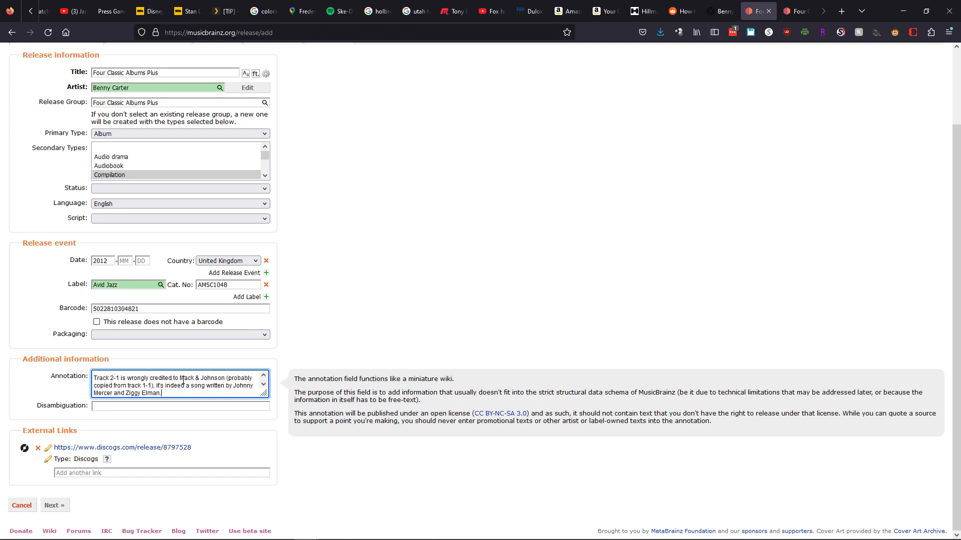
{"action": "left_click_drag", "start_coordinate": [263, 394], "coordinate": [288, 492]}
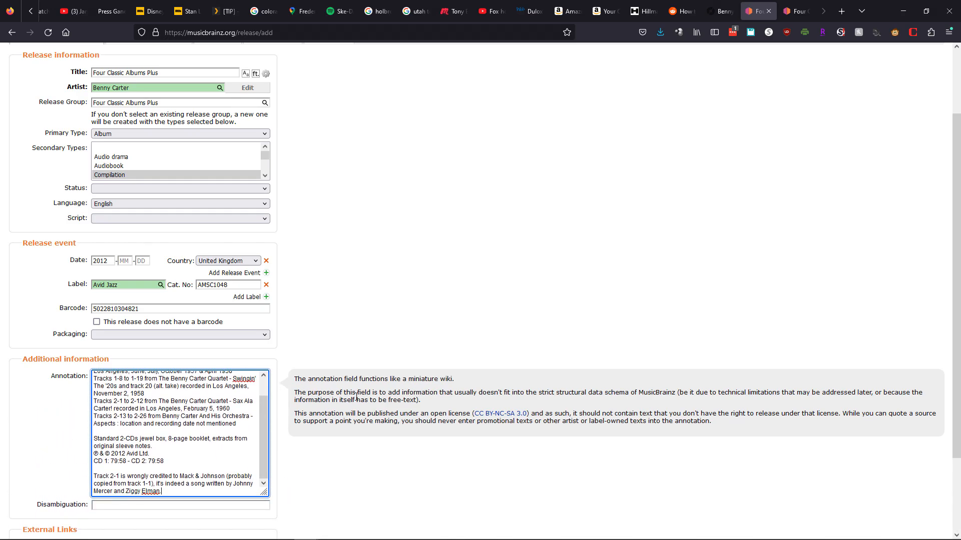
Step: Check the release duplicates for similar releases already in MusicBrainz
{"action": "scroll", "coordinate": [435, 281], "scroll_direction": "down", "scroll_amount": 3}
{"action": "scroll", "coordinate": [434, 268], "scroll_direction": "up", "scroll_amount": 4}
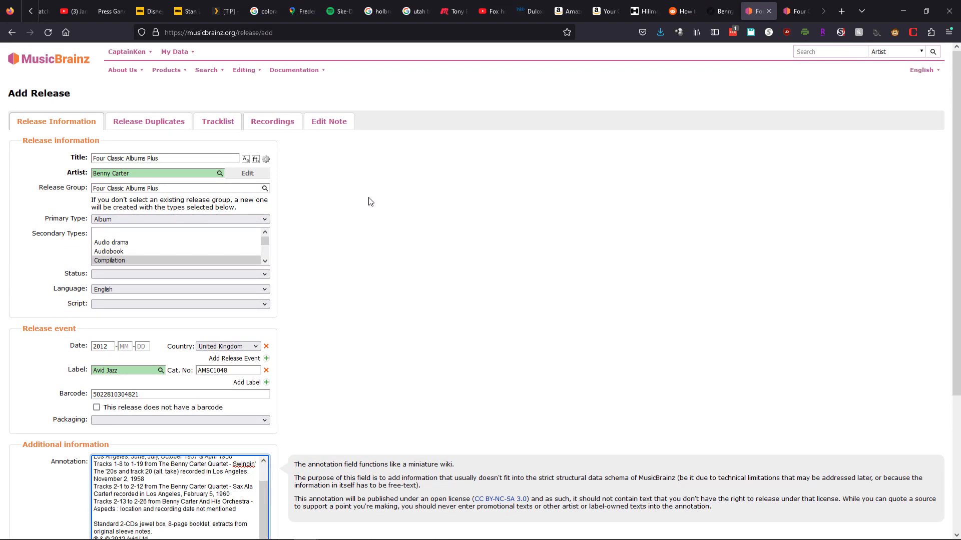
{"action": "left_click", "coordinate": [158, 121]}
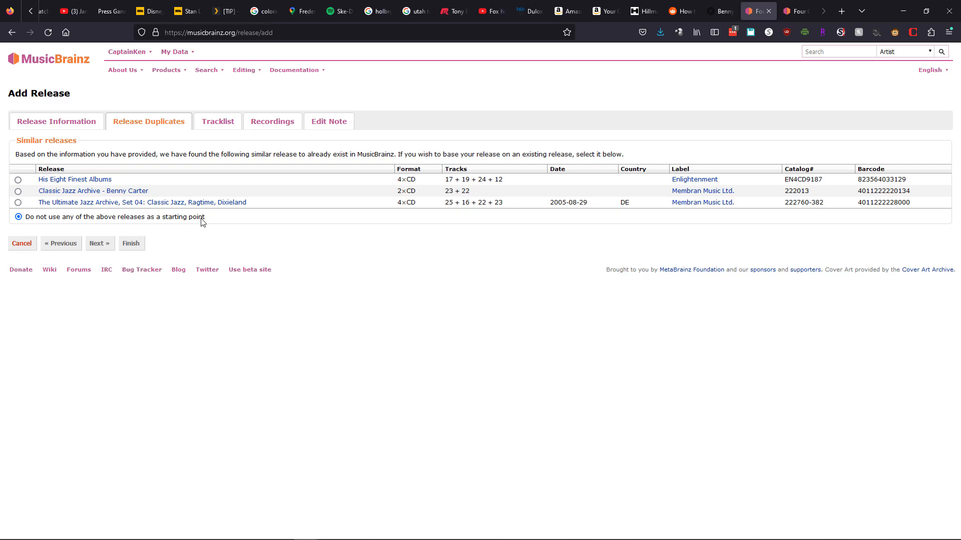
Step: Open the release's tracklist and collapse the tracks of Medium 1, Jazz Giant
{"action": "left_click", "coordinate": [215, 123]}
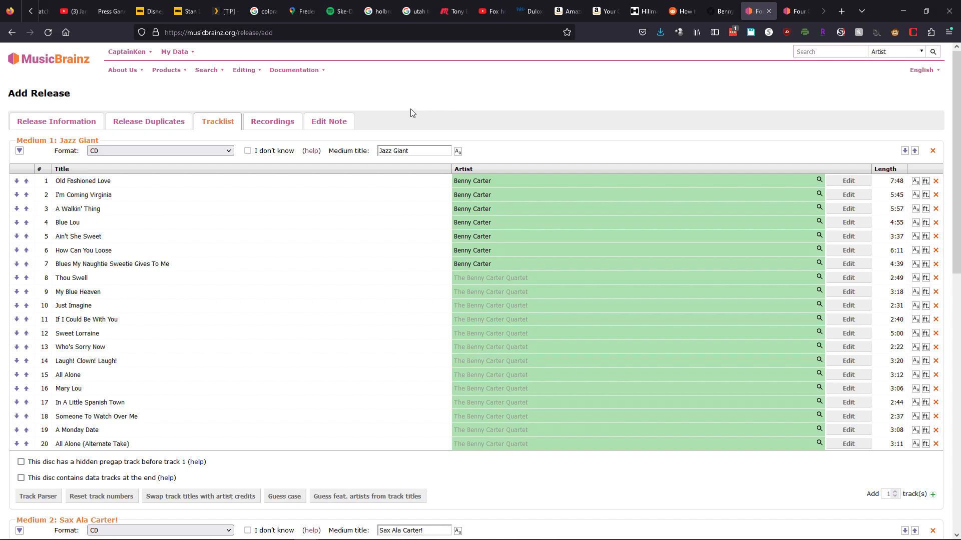
{"action": "left_click", "coordinate": [20, 151]}
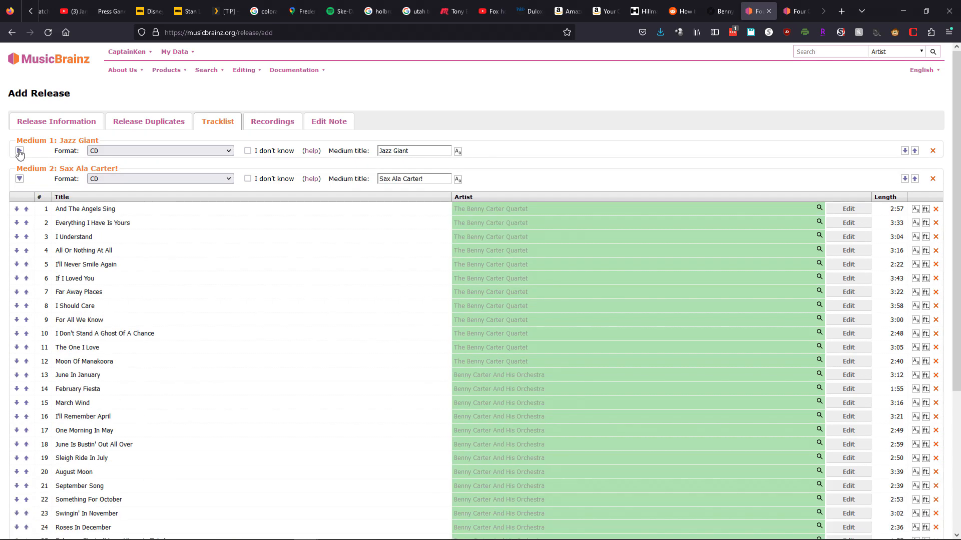
Step: Collapse the tracks of Medium 2, Sax Ala Carter!, and check the album titles on both CDs in booklet4.png
{"action": "left_click", "coordinate": [19, 179]}
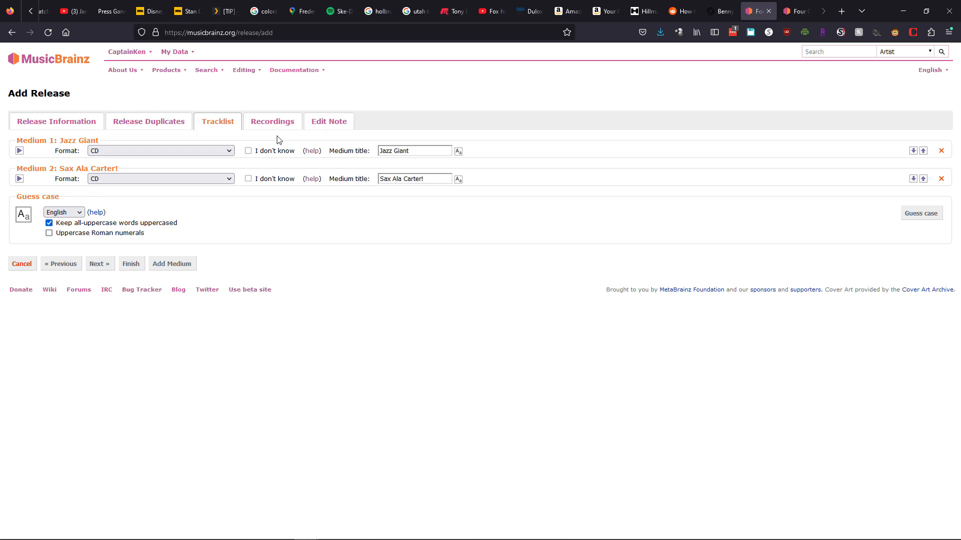
{"action": "left_click_drag", "start_coordinate": [0, 145], "coordinate": [434, 72]}
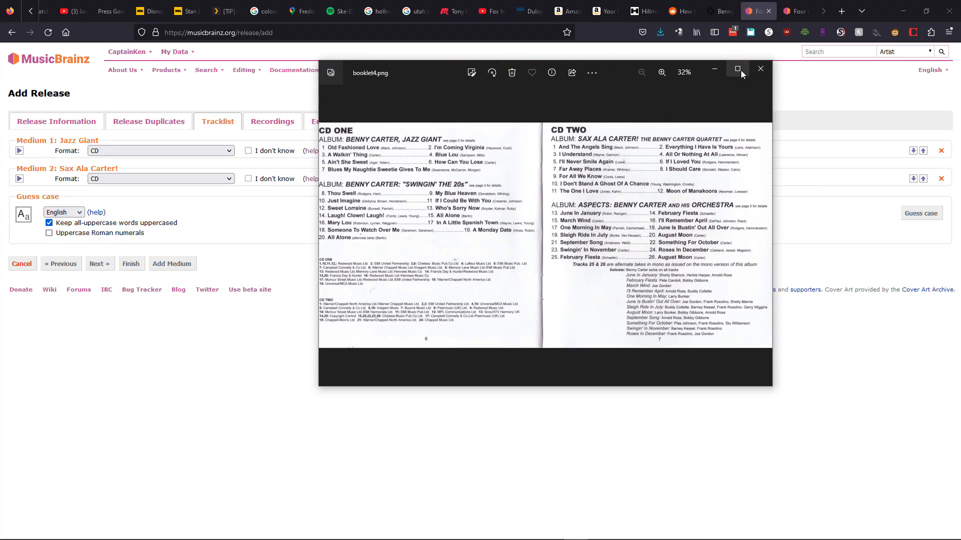
{"action": "left_click", "coordinate": [741, 69]}
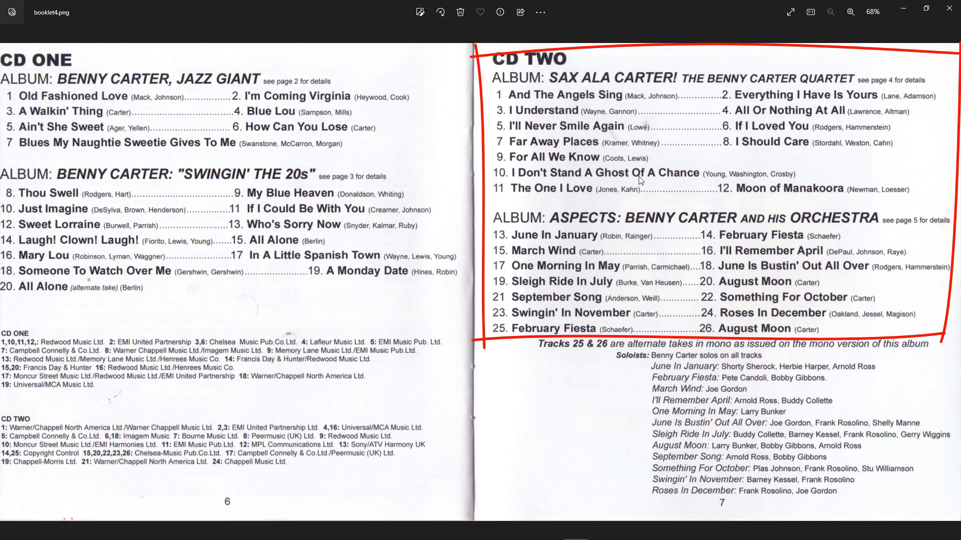
{"action": "left_click", "coordinate": [926, 8]}
{"action": "left_click_drag", "start_coordinate": [611, 69], "coordinate": [0, 70]}
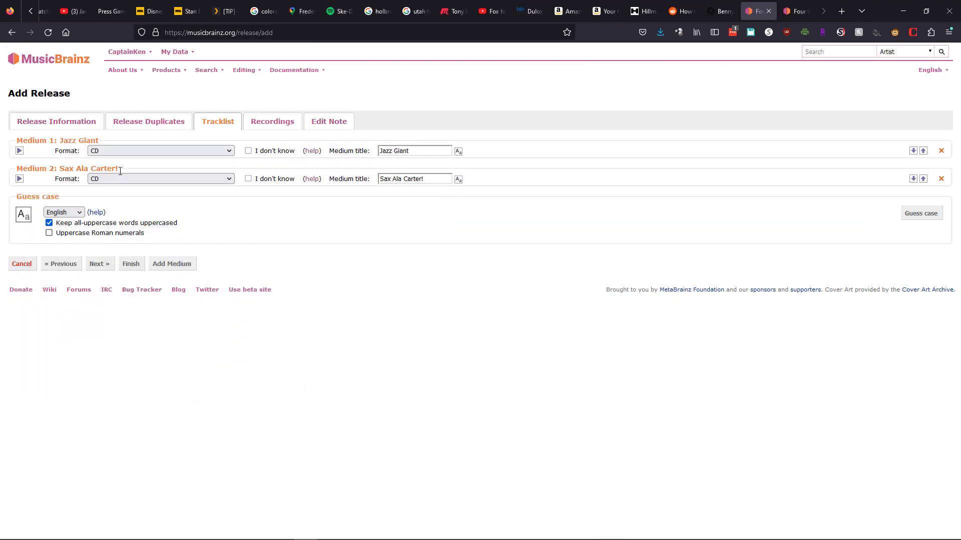
Step: Expand Medium 1's tracks, compare them with booklet4.png and check the artist credit of track 8, Thou Swell
{"action": "left_click", "coordinate": [422, 153]}
{"action": "left_click", "coordinate": [20, 151]}
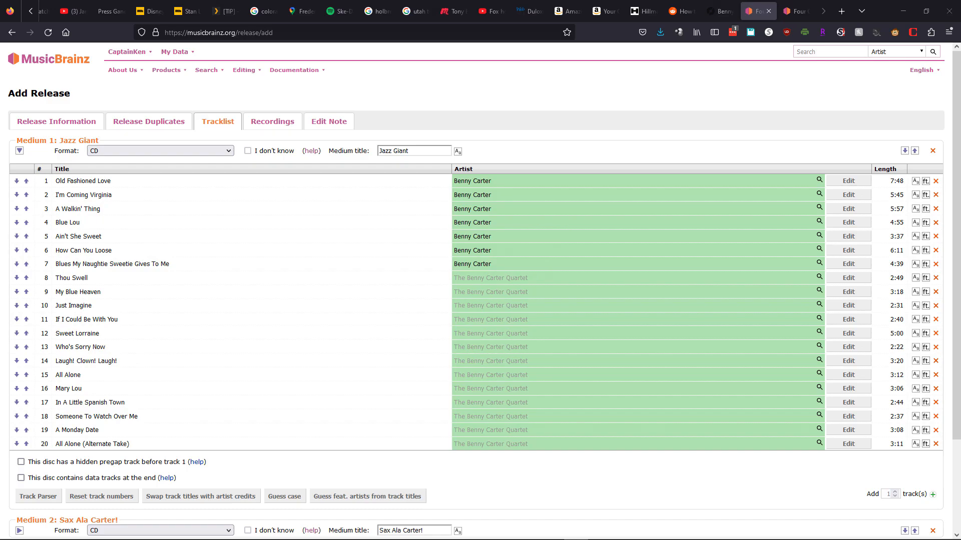
{"action": "key", "text": "alt+Tab"}
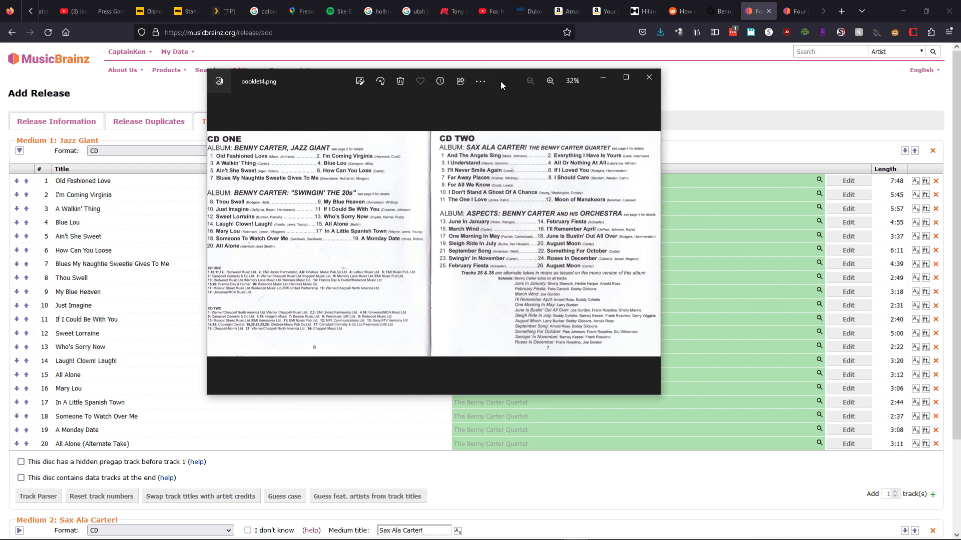
{"action": "left_click_drag", "start_coordinate": [498, 82], "coordinate": [0, 135]}
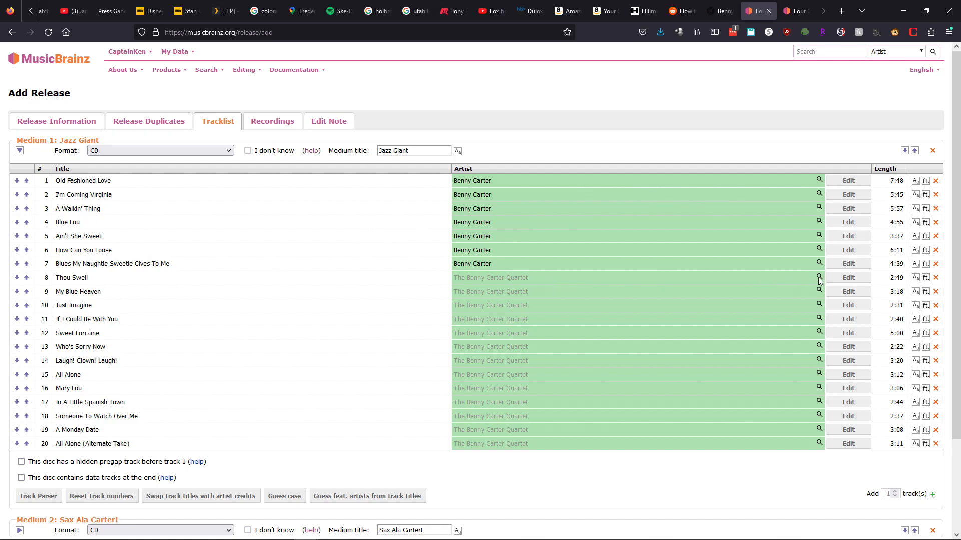
{"action": "left_click", "coordinate": [854, 279]}
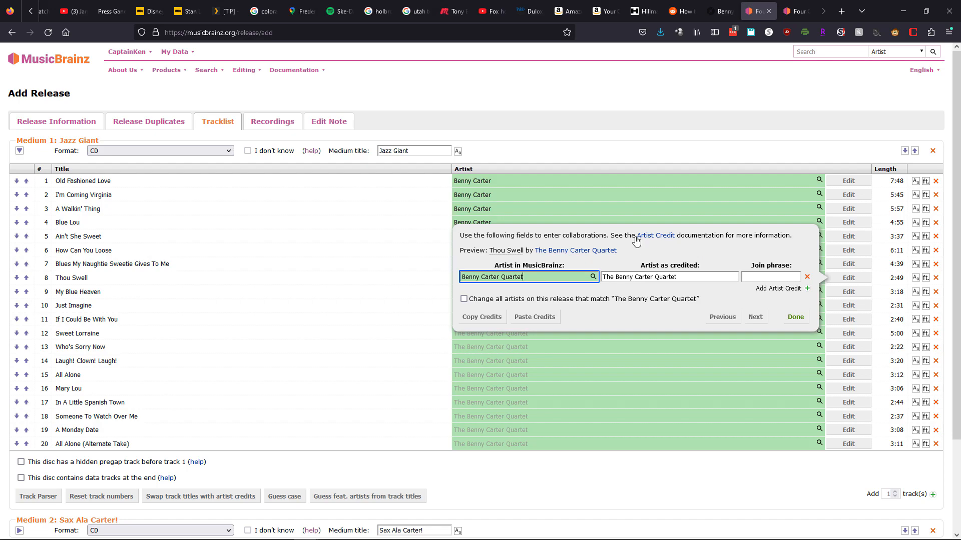
{"action": "left_click", "coordinate": [792, 322]}
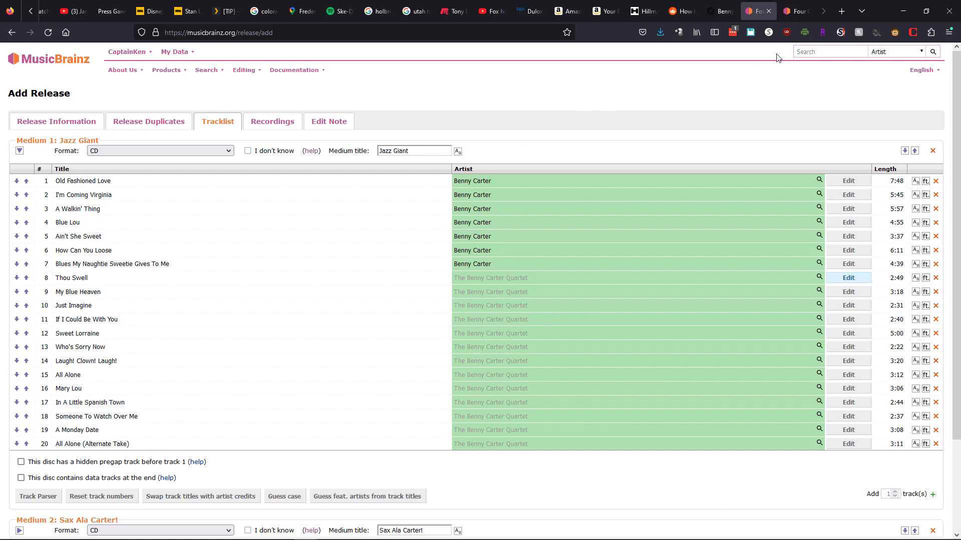
Step: Switch to the other Add Release draft and examine the full title of Medium 1, Jazz Giant / Swingin' the '20s
{"action": "left_click", "coordinate": [791, 10]}
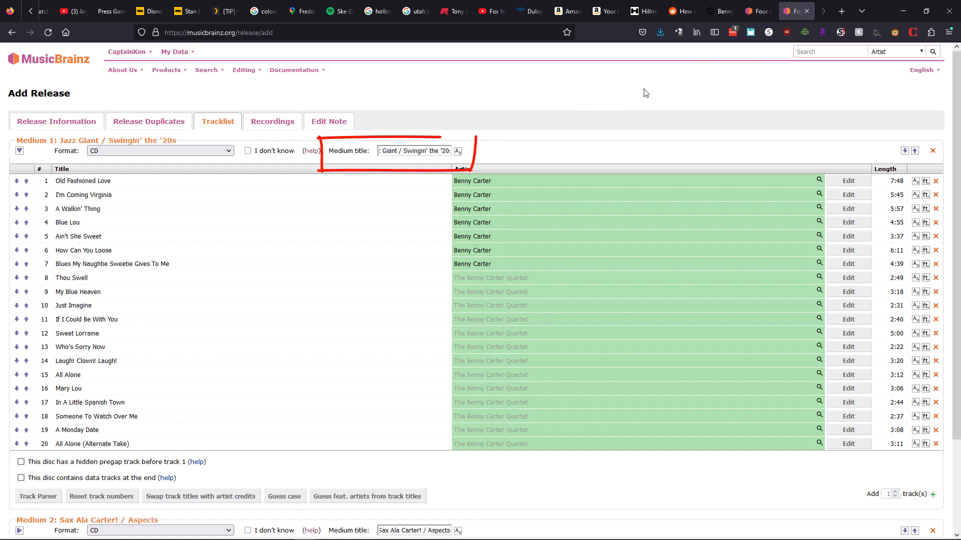
{"action": "left_click", "coordinate": [400, 151]}
{"action": "key", "text": "Home"}
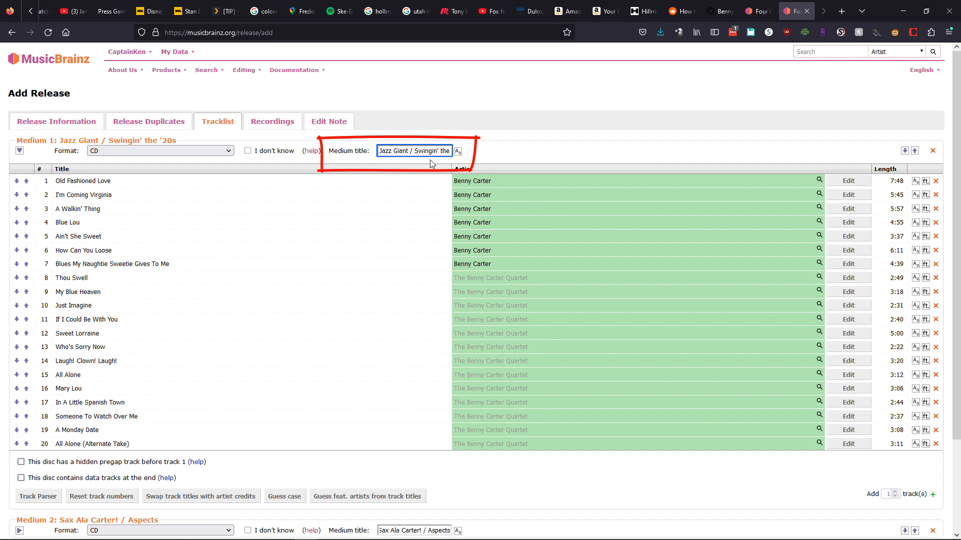
{"action": "mouse_move", "coordinate": [416, 153]}
{"action": "left_mouse_down"}
{"action": "mouse_move", "coordinate": [463, 151]}
{"action": "mouse_move", "coordinate": [404, 154]}
{"action": "left_mouse_up"}
{"action": "key", "text": "Home"}
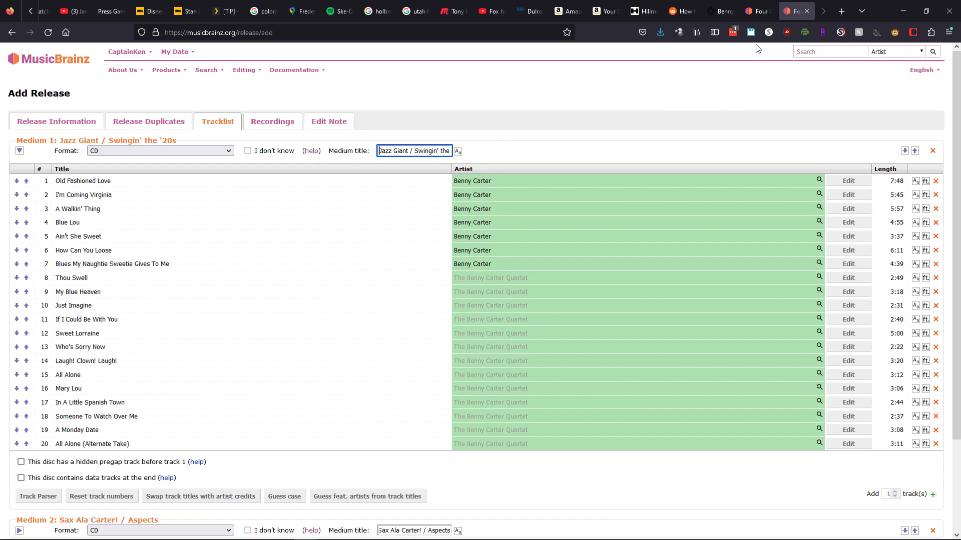
Step: Return to the draft with Medium 1 titled Jazz Giant and review its tracklist and disc options
{"action": "left_click", "coordinate": [759, 11]}
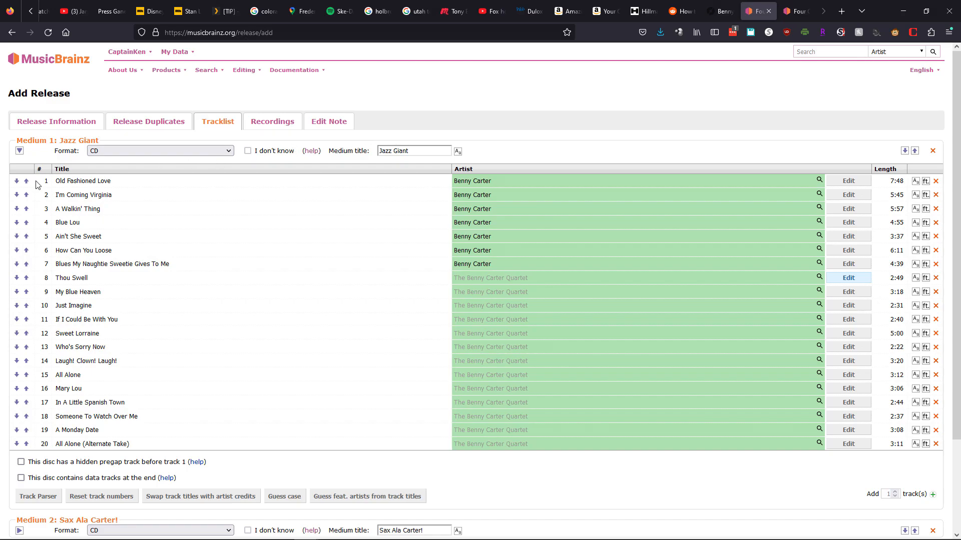
{"action": "scroll", "coordinate": [259, 226], "scroll_direction": "down", "scroll_amount": 3}
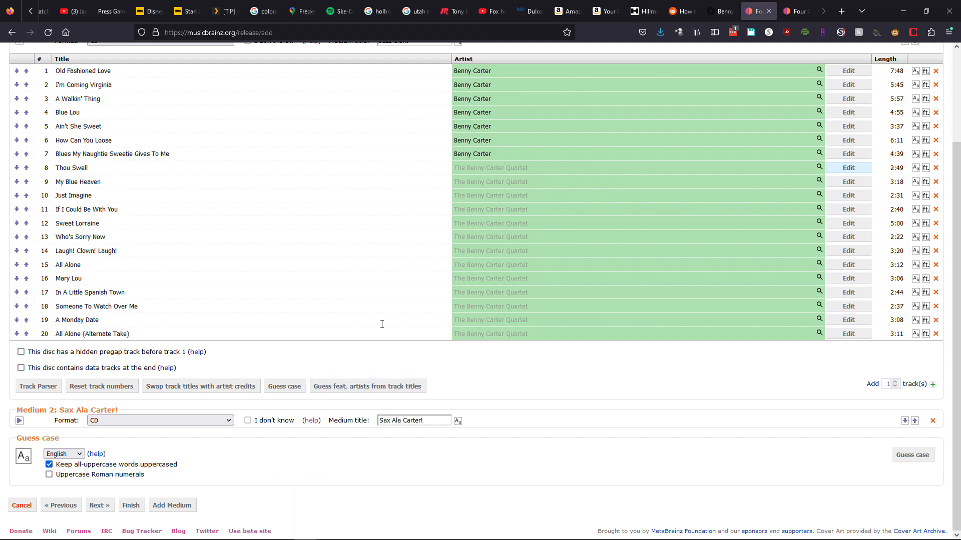
{"action": "scroll", "coordinate": [382, 324], "scroll_direction": "up", "scroll_amount": 3}
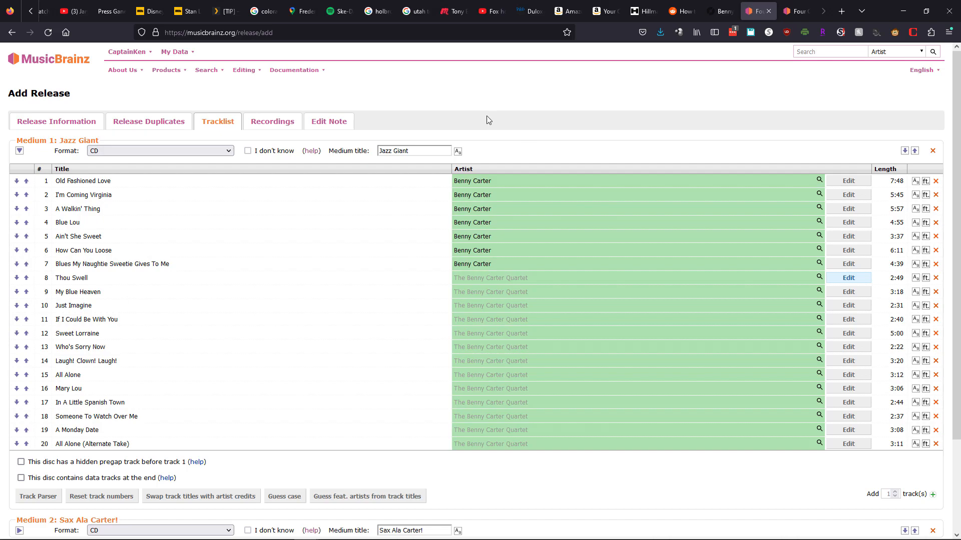
Step: Compare the suggested recordings for track 1, Old Fashioned Love, between the two Add Release drafts
{"action": "left_click", "coordinate": [273, 124]}
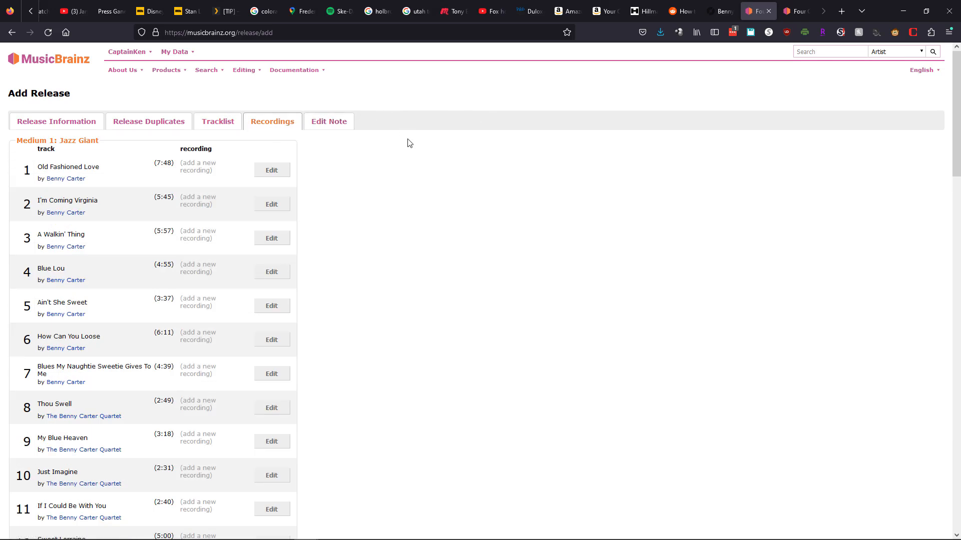
{"action": "left_click", "coordinate": [272, 171]}
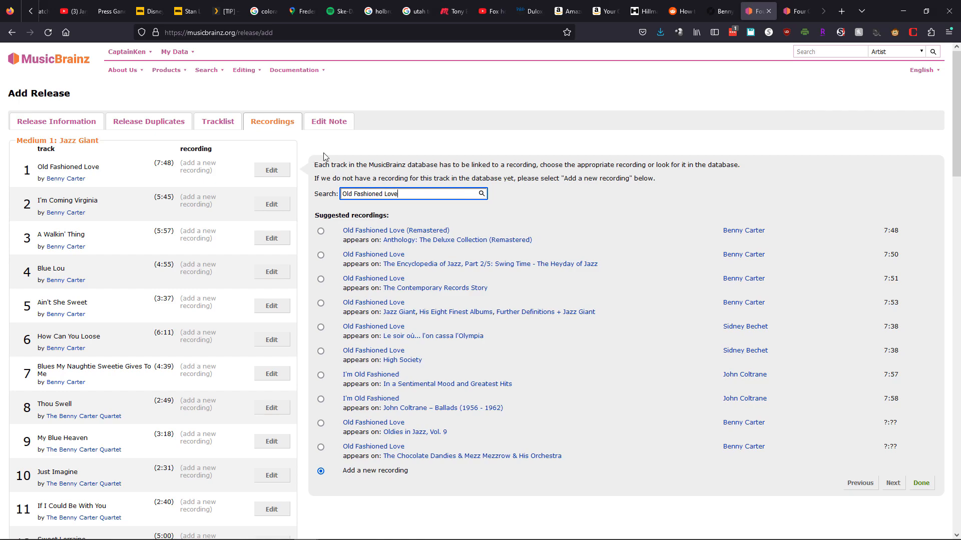
{"action": "left_click", "coordinate": [797, 11]}
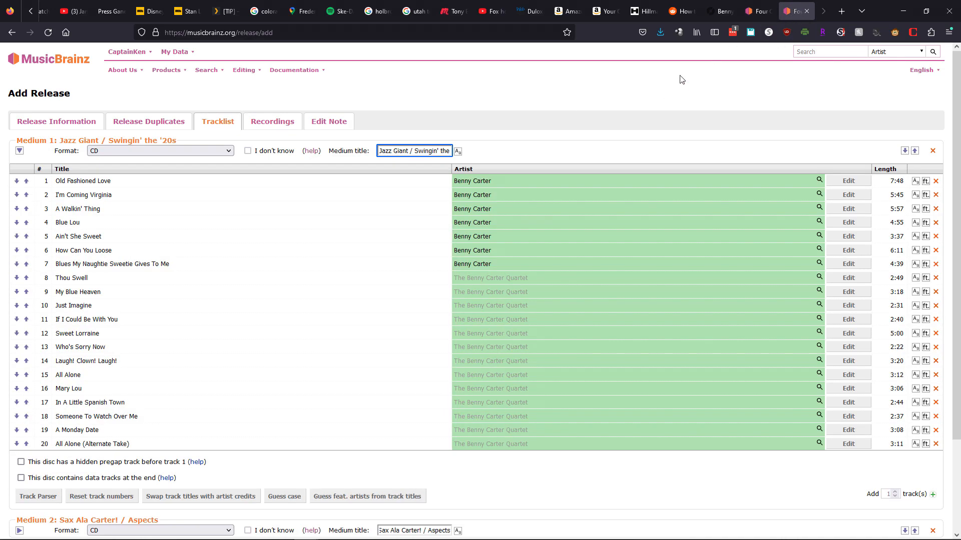
{"action": "left_click", "coordinate": [269, 125]}
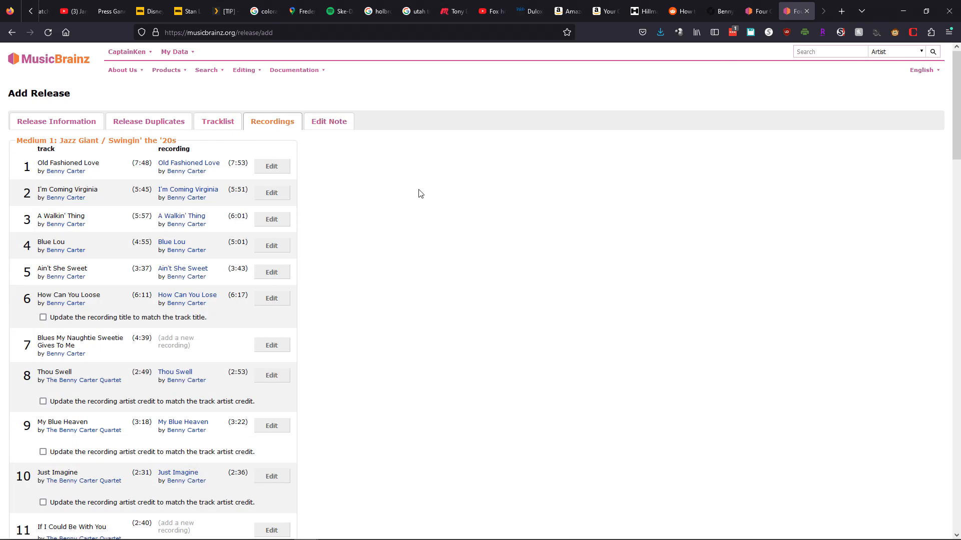
{"action": "left_click", "coordinate": [270, 172]}
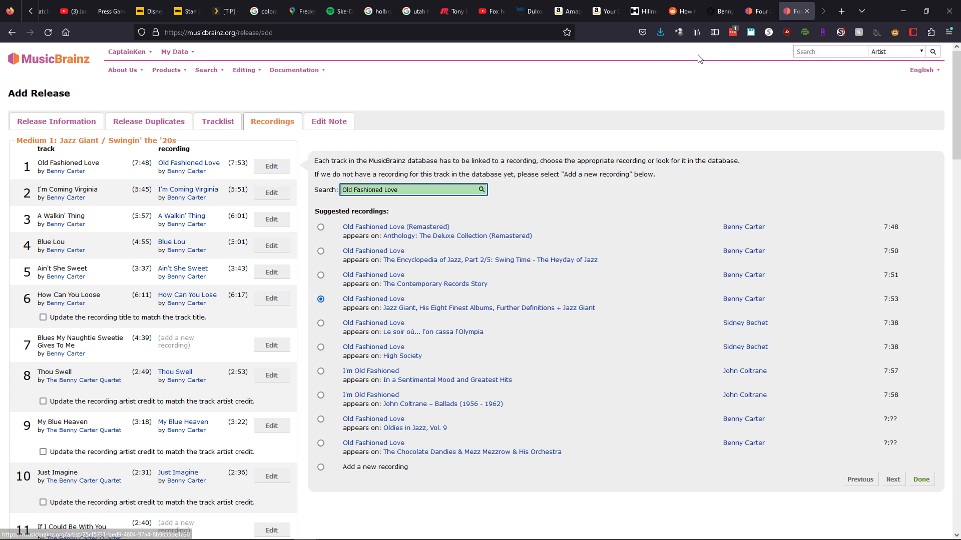
{"action": "left_click", "coordinate": [758, 11]}
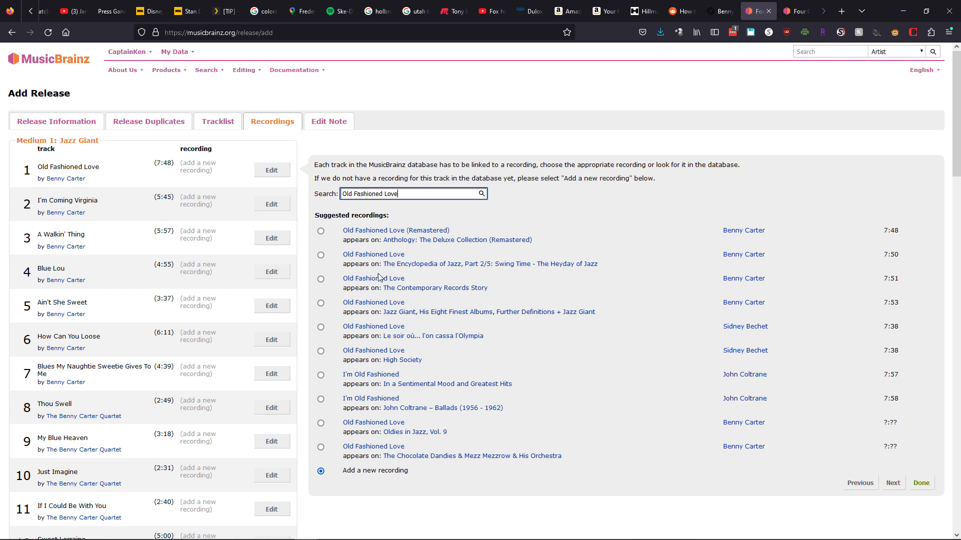
{"action": "left_click", "coordinate": [799, 14]}
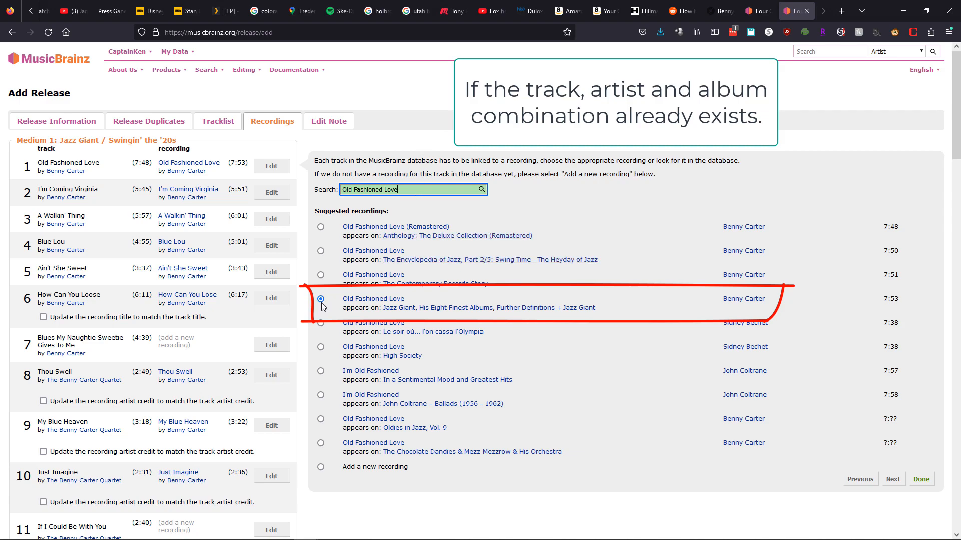
Step: Check the recordings linked to I'm Coming Virginia and Thou Swell, and review the matches for the remaining Medium 1 tracks
{"action": "left_click", "coordinate": [894, 479]}
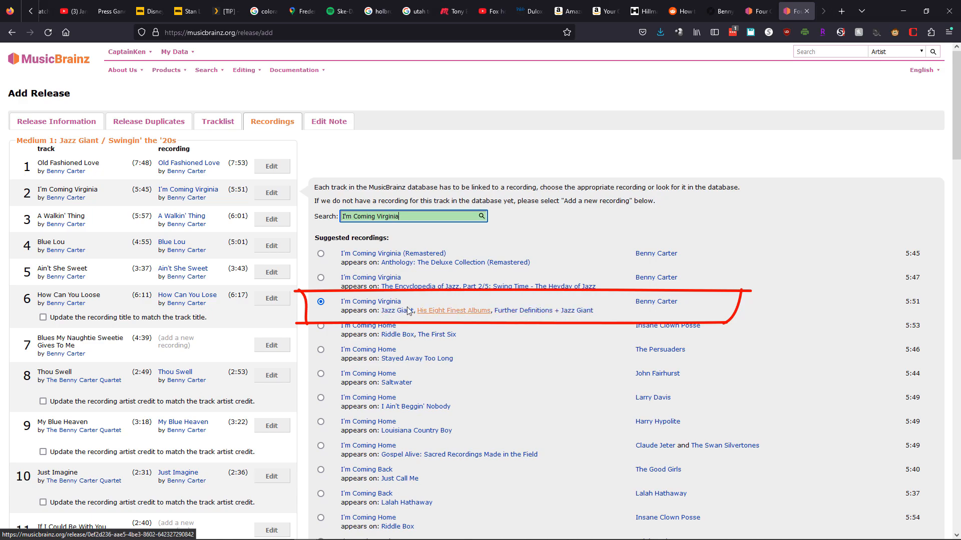
{"action": "left_click", "coordinate": [284, 380]}
{"action": "scroll", "coordinate": [574, 316], "scroll_direction": "down", "scroll_amount": 5}
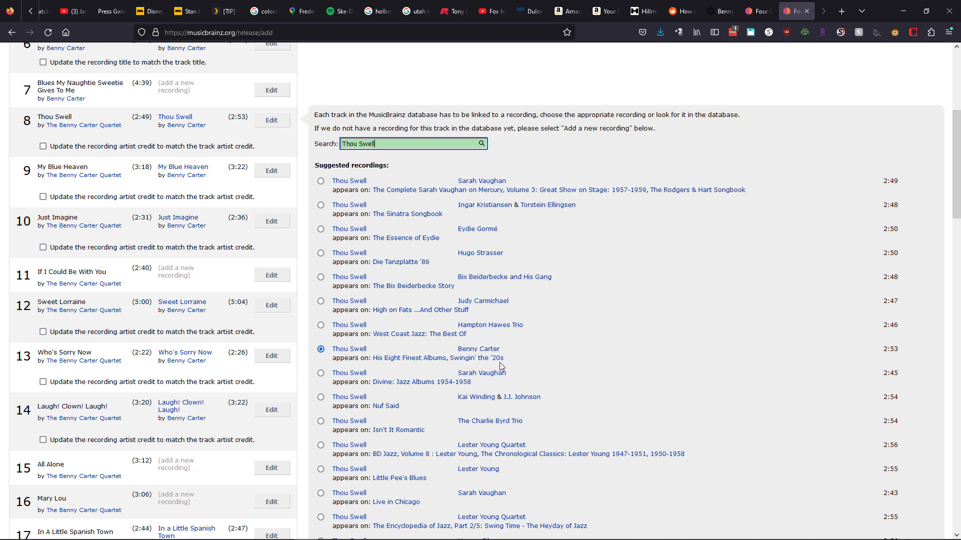
{"action": "scroll", "coordinate": [230, 259], "scroll_direction": "down", "scroll_amount": 1}
{"action": "scroll", "coordinate": [230, 259], "scroll_direction": "down", "scroll_amount": 4}
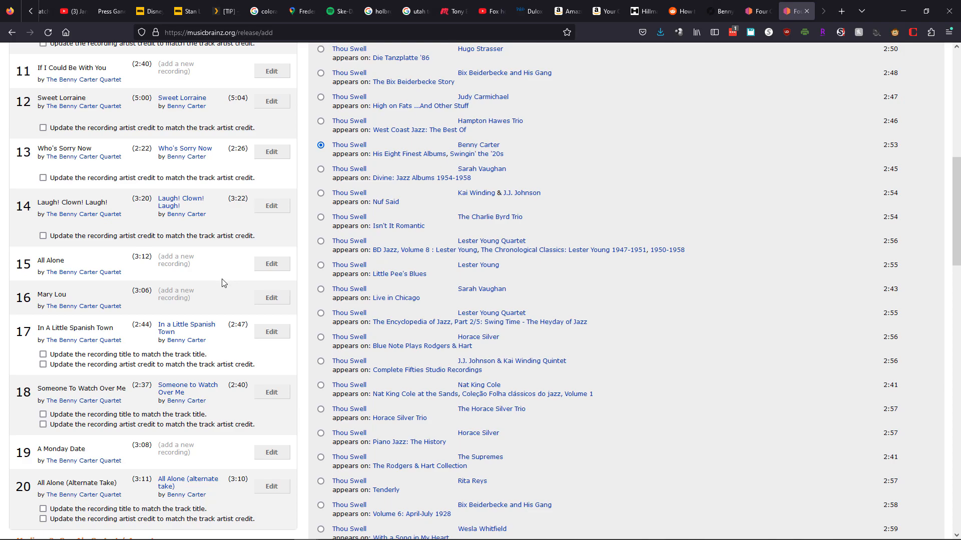
{"action": "scroll", "coordinate": [223, 285], "scroll_direction": "down", "scroll_amount": 3}
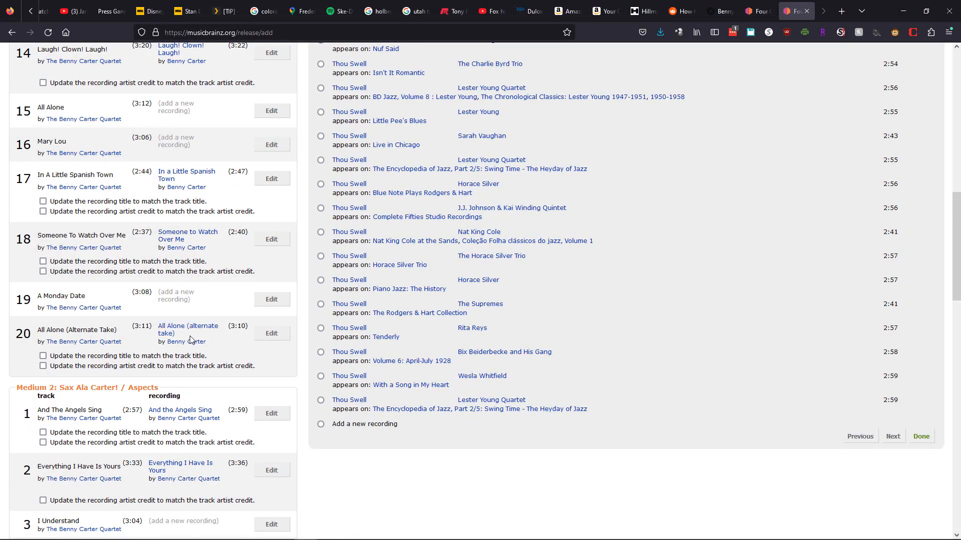
{"action": "scroll", "coordinate": [195, 341], "scroll_direction": "down", "scroll_amount": 4}
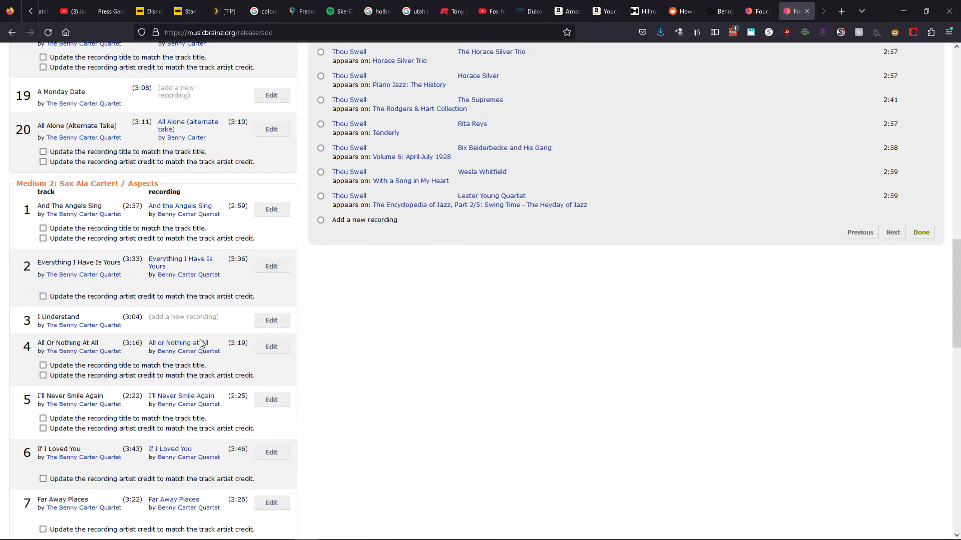
Step: Examine the suggested recordings for track 3 of Medium 2, I Understand
{"action": "left_click", "coordinate": [272, 320]}
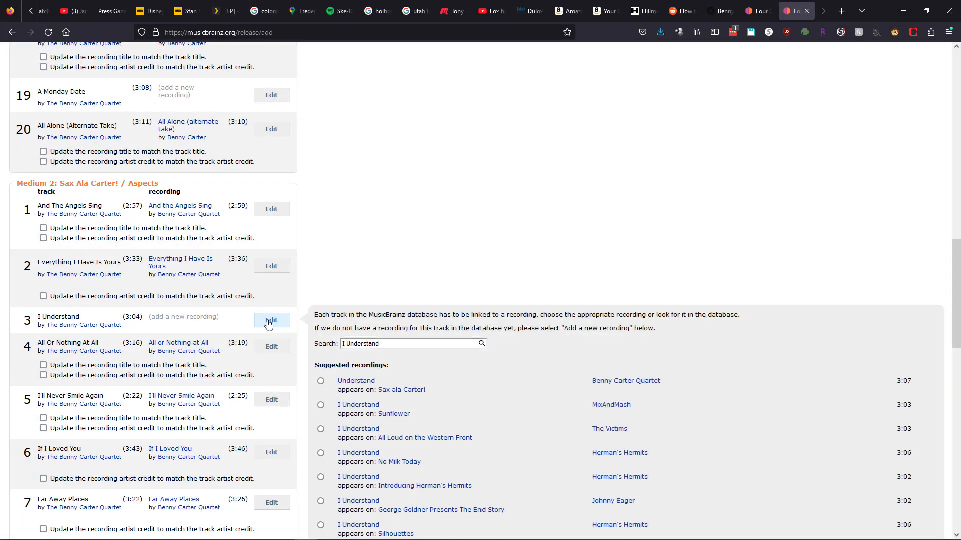
{"action": "scroll", "coordinate": [533, 257], "scroll_direction": "down", "scroll_amount": 5}
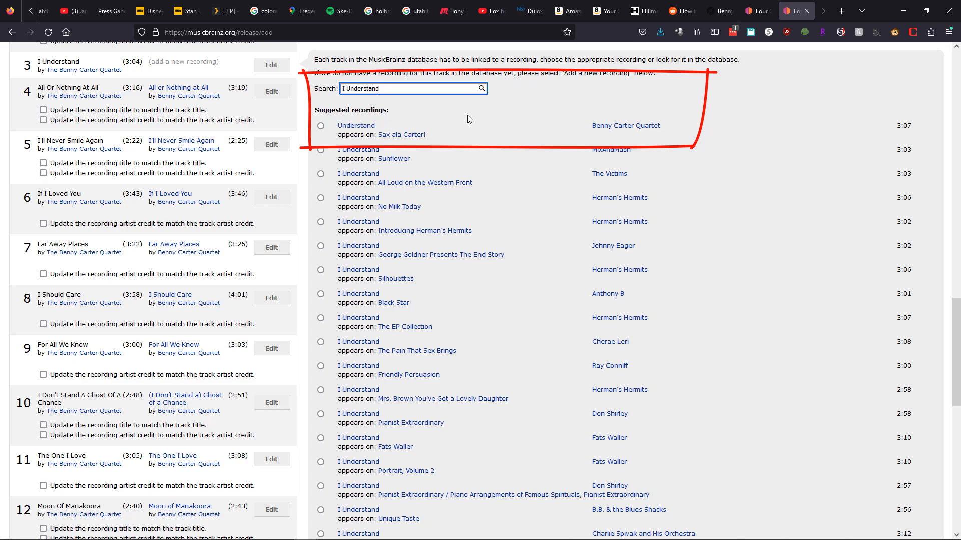
{"action": "scroll", "coordinate": [467, 115], "scroll_direction": "down", "scroll_amount": 5}
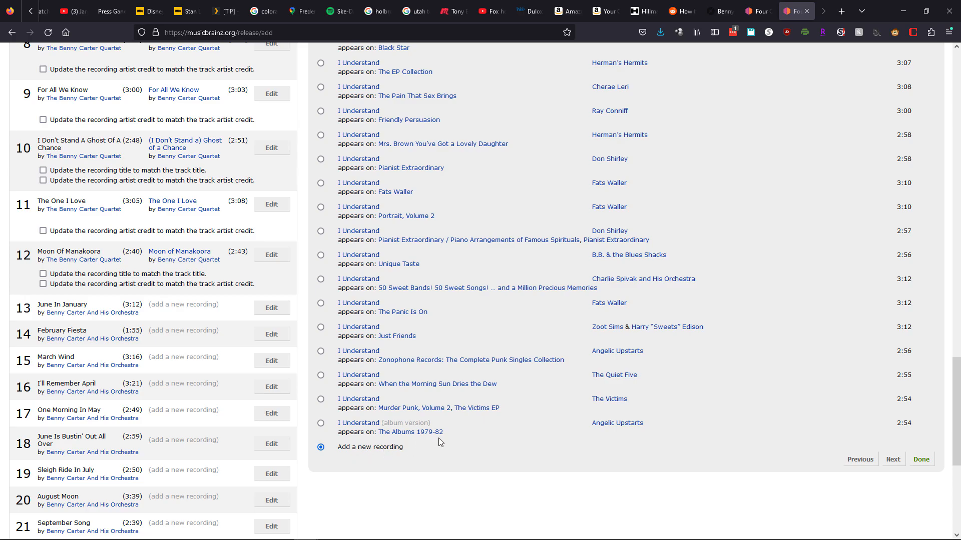
Step: Open the release's edit note and review the summary of the release, label and both mediums' tracklists
{"action": "scroll", "coordinate": [506, 348], "scroll_direction": "up", "scroll_amount": 20}
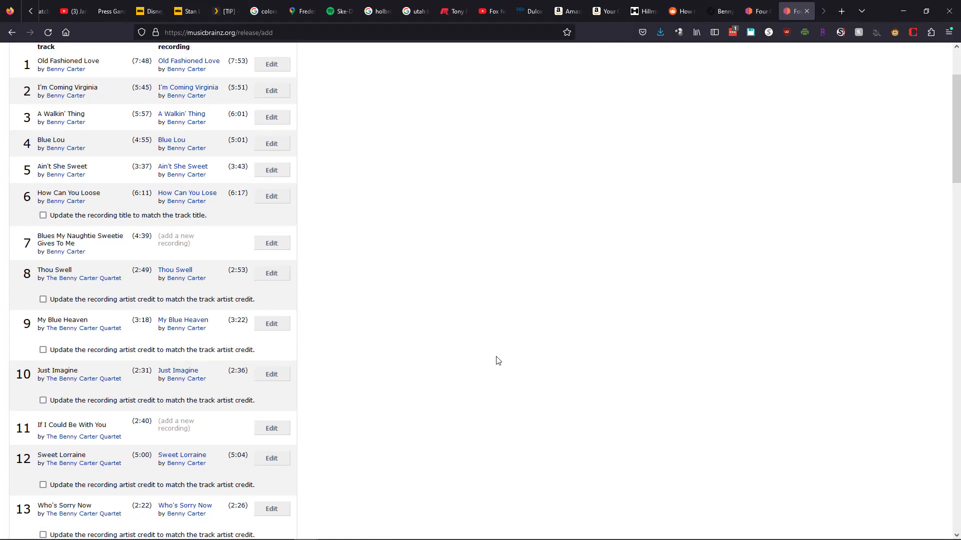
{"action": "scroll", "coordinate": [496, 365], "scroll_direction": "up", "scroll_amount": 3}
{"action": "left_click", "coordinate": [348, 127]}
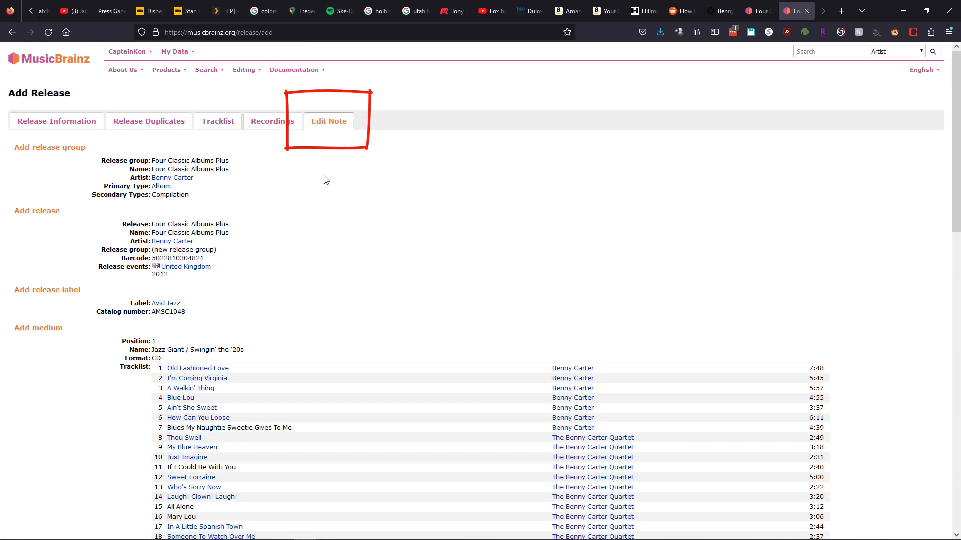
{"action": "scroll", "coordinate": [300, 198], "scroll_direction": "down", "scroll_amount": 3}
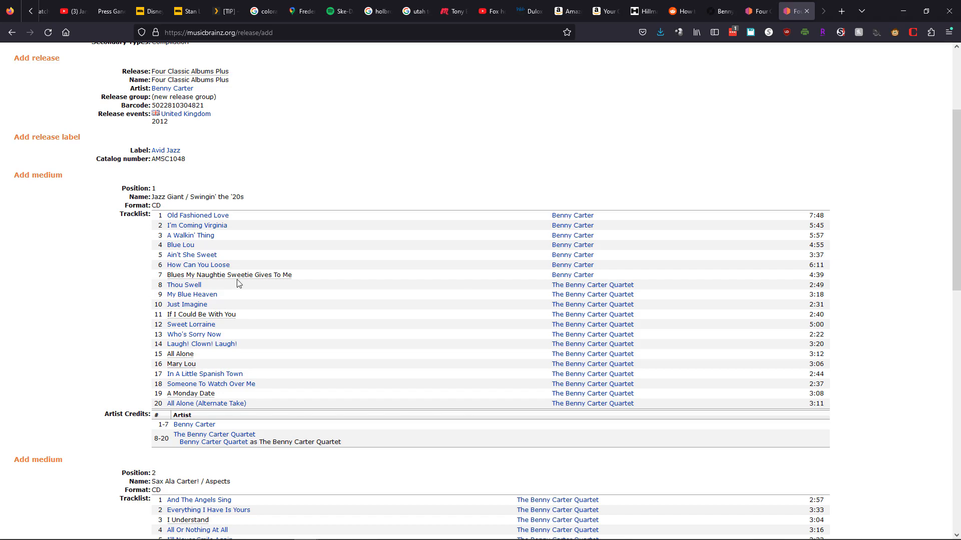
{"action": "scroll", "coordinate": [706, 292], "scroll_direction": "down", "scroll_amount": 6}
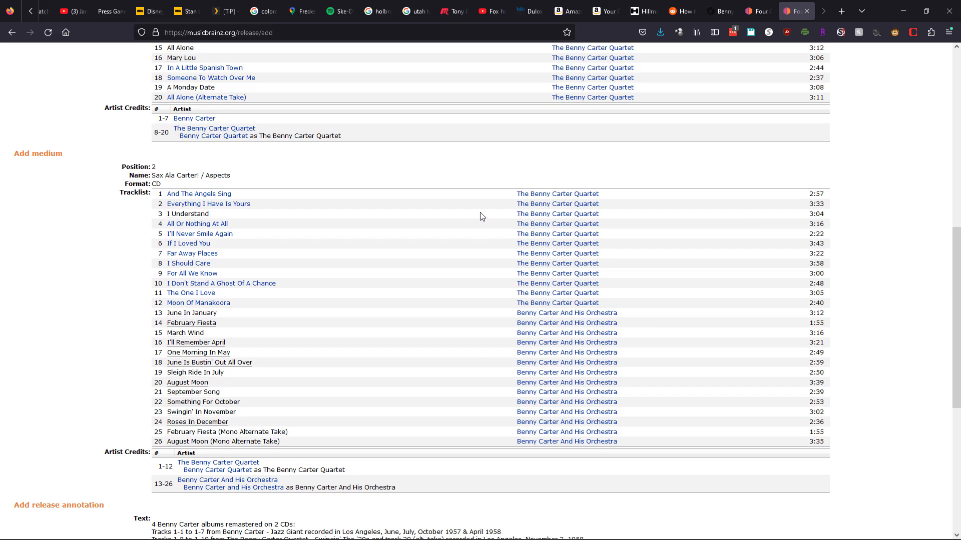
{"action": "scroll", "coordinate": [481, 216], "scroll_direction": "up", "scroll_amount": 9}
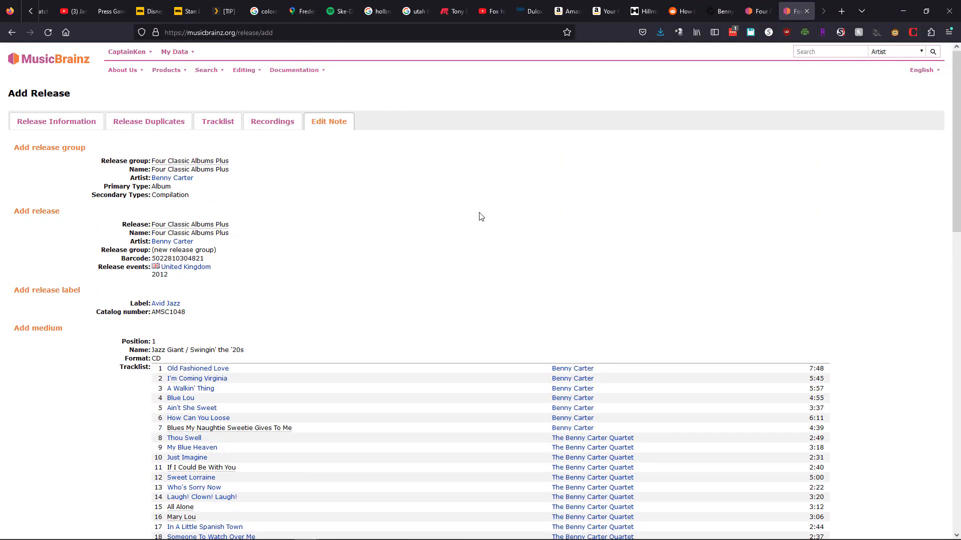
Step: Check the remaining edit summary: the mediums' artist credits, the release annotation, the Discogs relationship and the edit note text
{"action": "scroll", "coordinate": [480, 216], "scroll_direction": "down", "scroll_amount": 10}
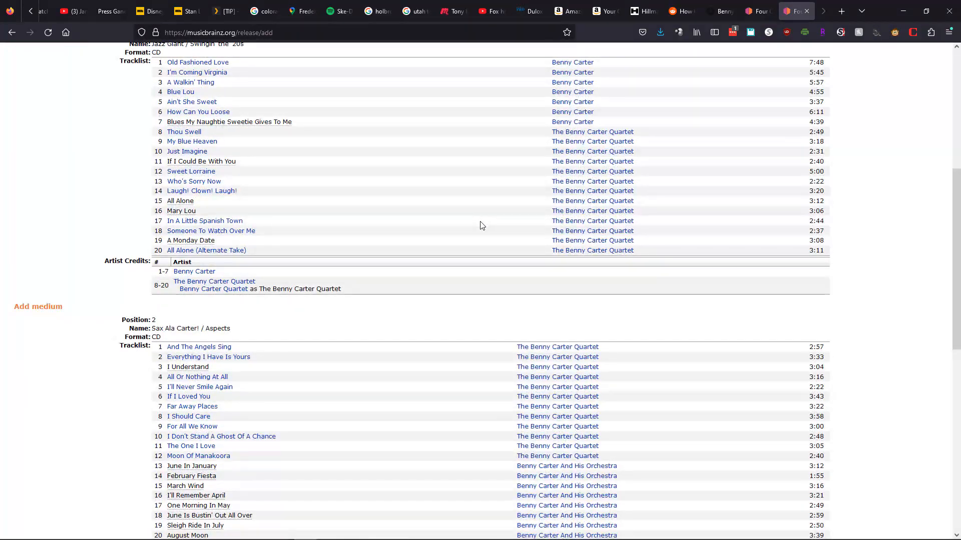
{"action": "scroll", "coordinate": [480, 233], "scroll_direction": "down", "scroll_amount": 2}
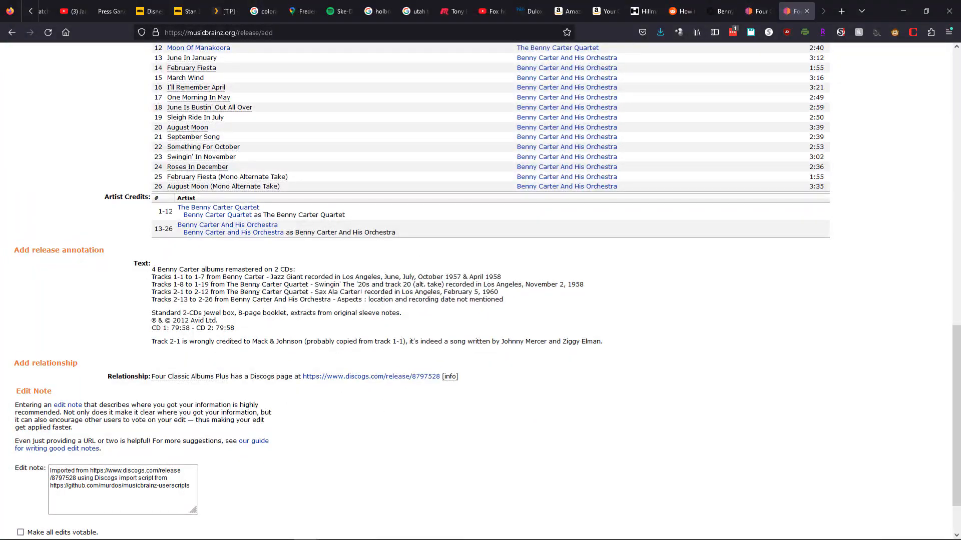
{"action": "scroll", "coordinate": [220, 346], "scroll_direction": "down", "scroll_amount": 2}
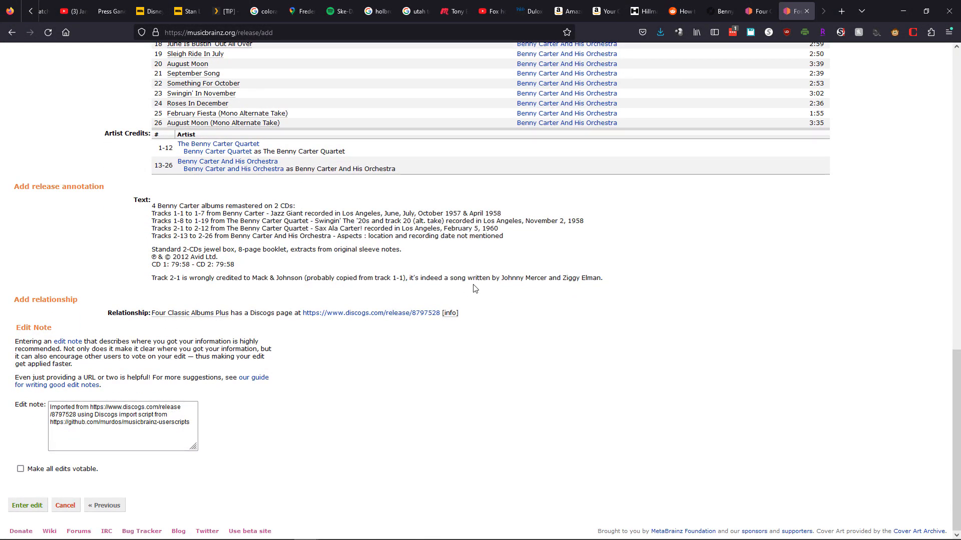
{"action": "scroll", "coordinate": [493, 283], "scroll_direction": "up", "scroll_amount": 12}
{"action": "scroll", "coordinate": [493, 283], "scroll_direction": "up", "scroll_amount": 3}
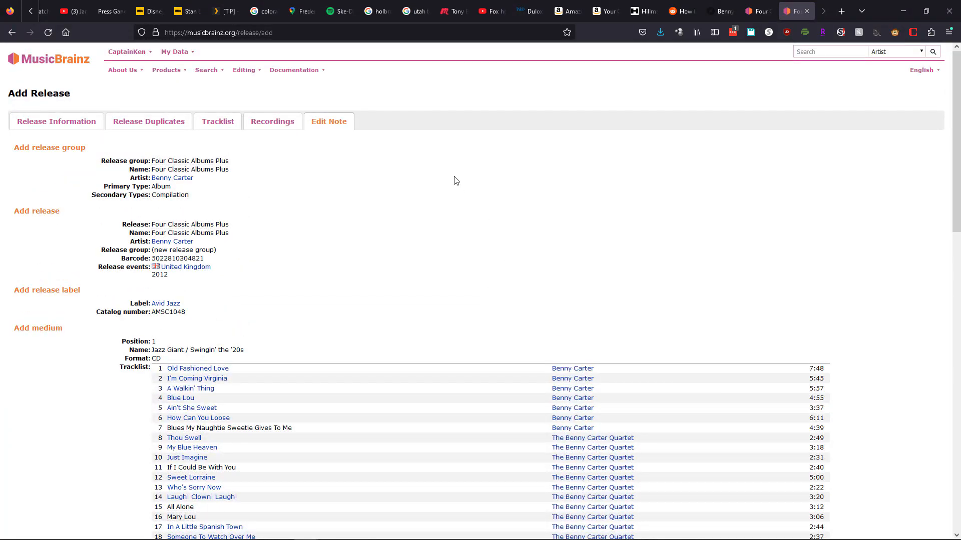
Step: Return to the tracklist and review the titles and artists of both mediums, leaving Medium 1 and Medium 2 collapsed
{"action": "left_click", "coordinate": [217, 125]}
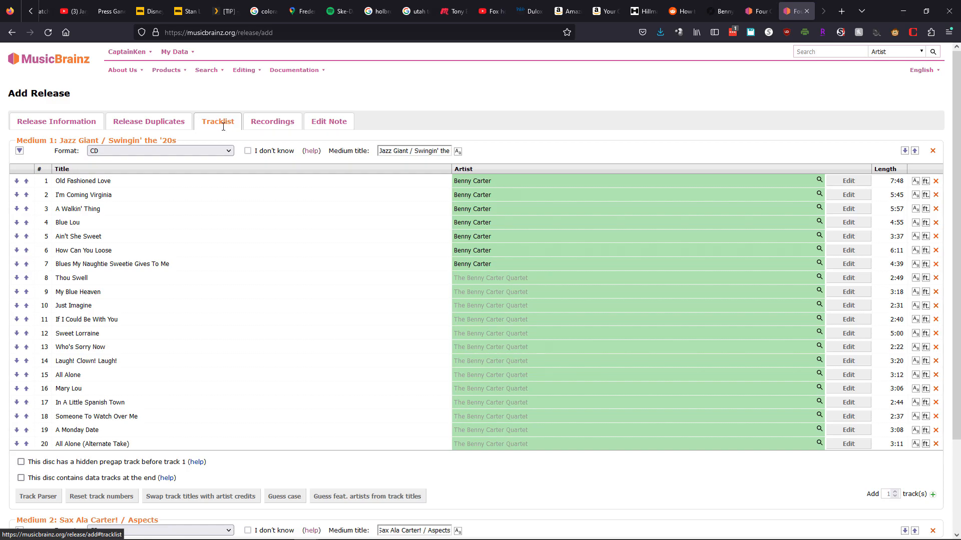
{"action": "left_click", "coordinate": [19, 151]}
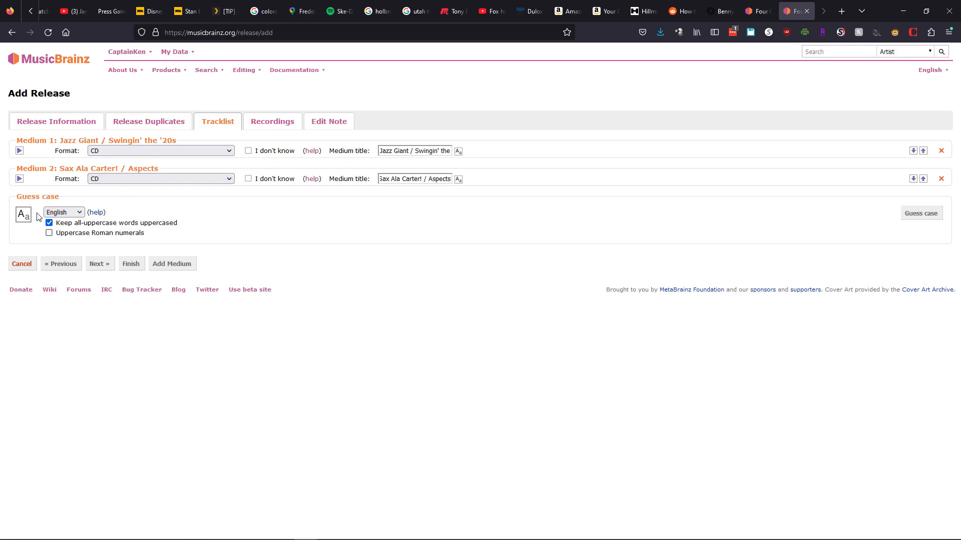
{"action": "left_click", "coordinate": [20, 179]}
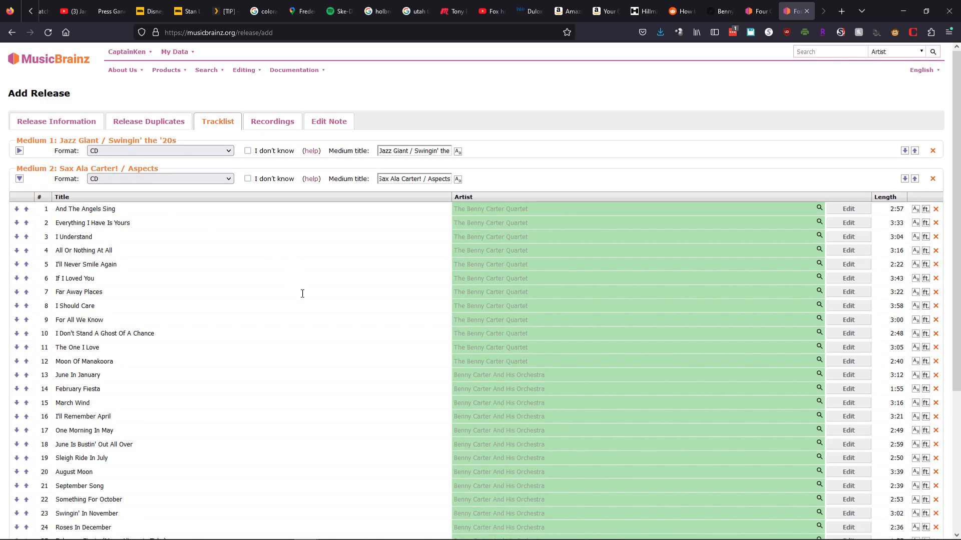
{"action": "scroll", "coordinate": [302, 292], "scroll_direction": "down", "scroll_amount": 4}
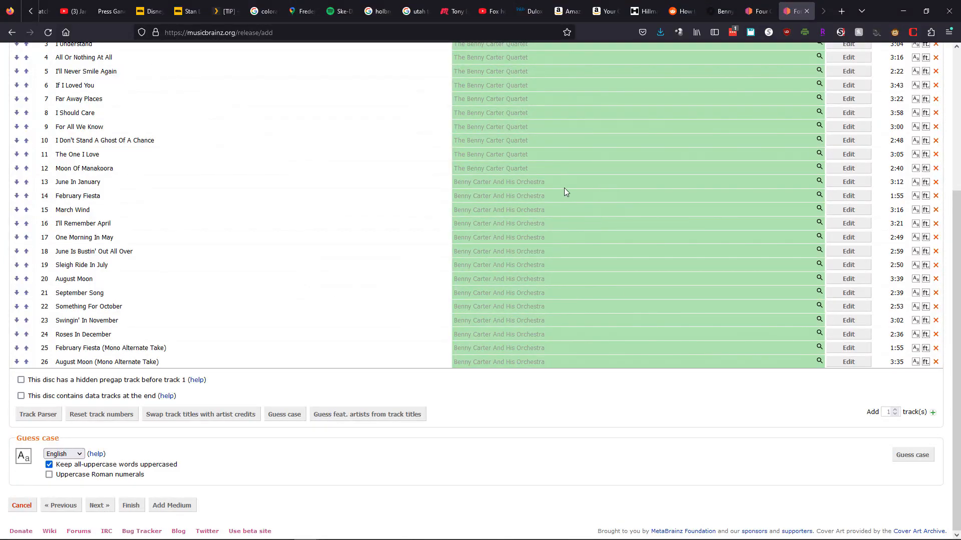
{"action": "scroll", "coordinate": [683, 224], "scroll_direction": "up", "scroll_amount": 4}
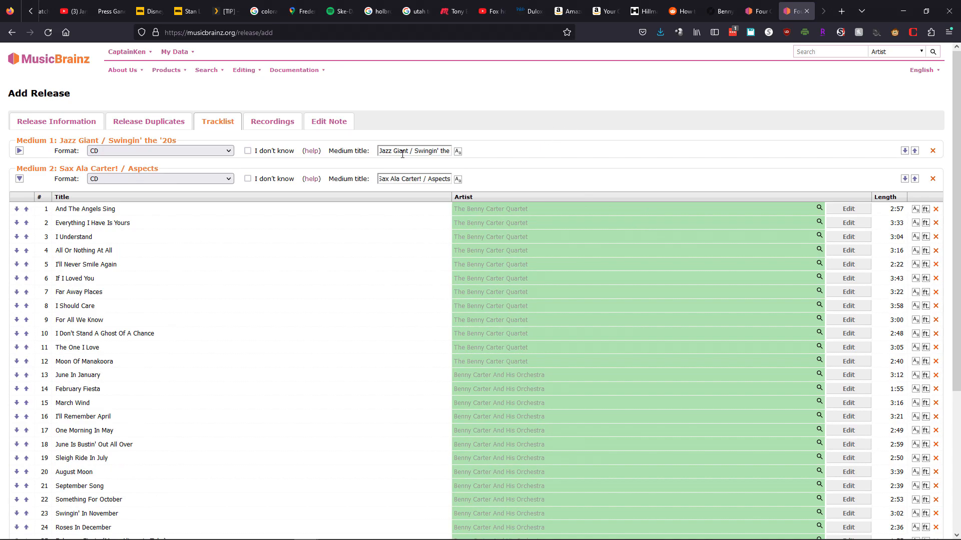
{"action": "left_click", "coordinate": [19, 179]}
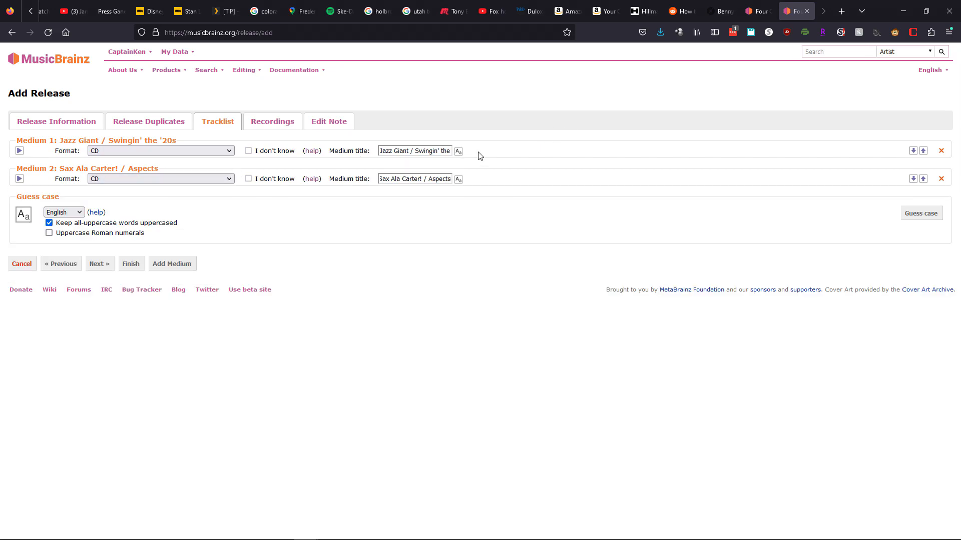